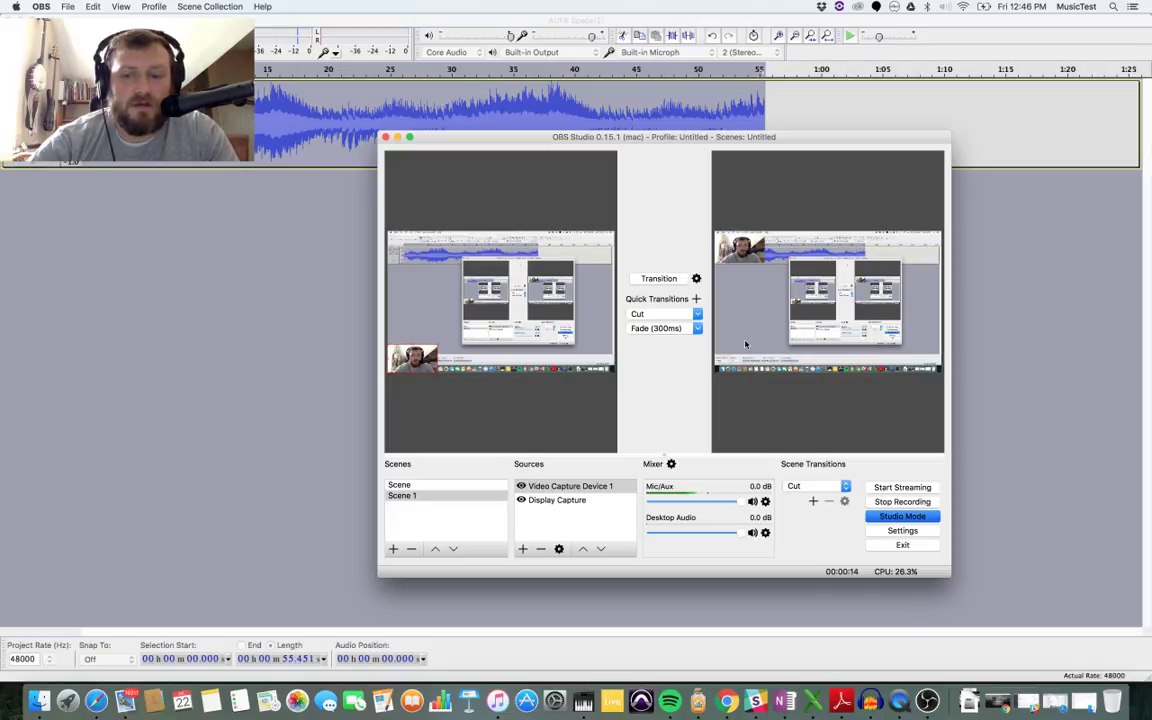
Step: Bring up the QuickTime movie recording window, minimize it, and switch to the Audacity project
click(903, 704)
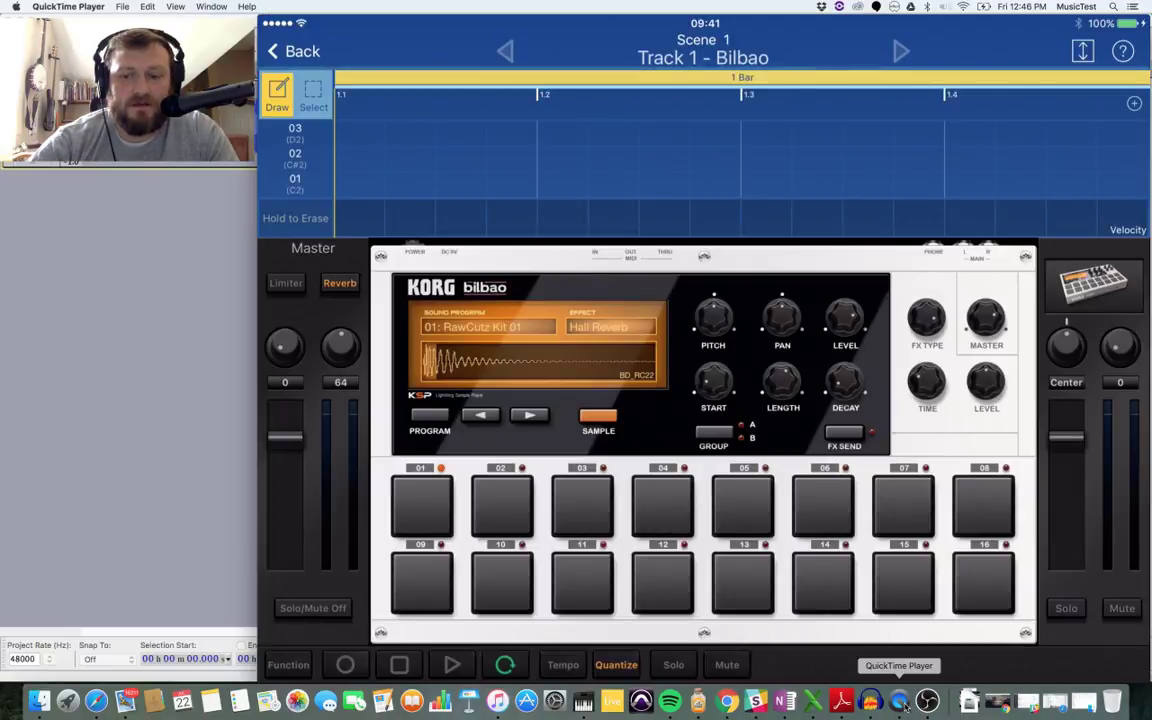
mouse_move(280, 22)
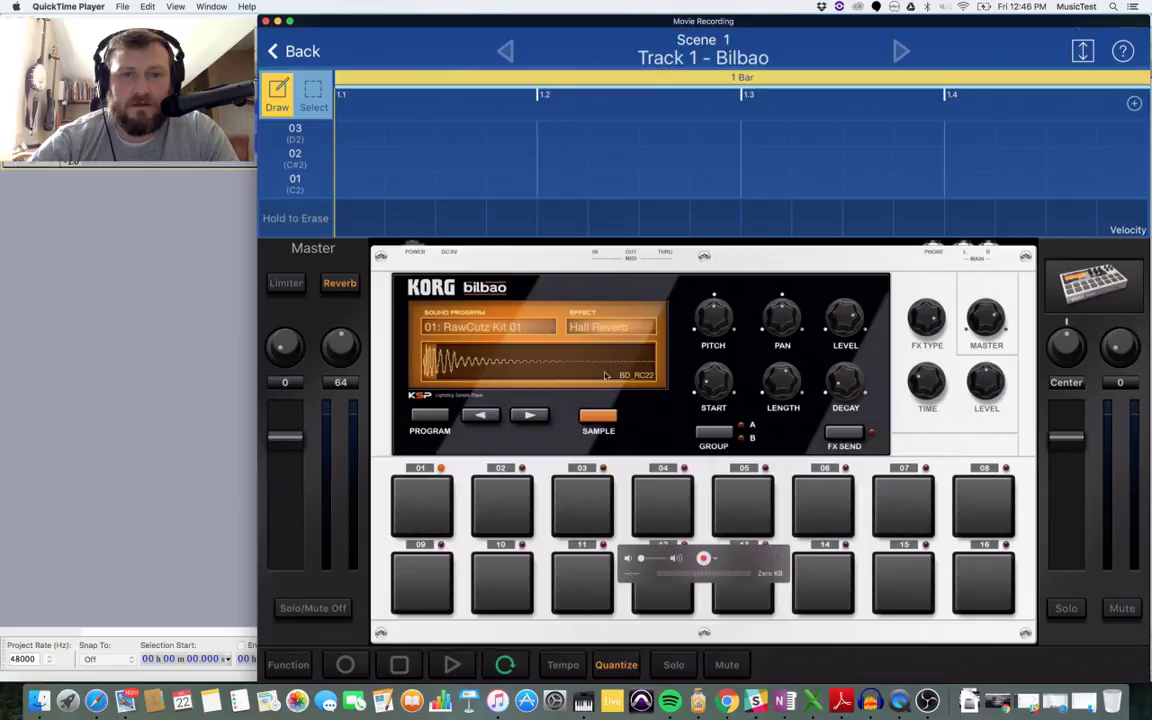
click(278, 21)
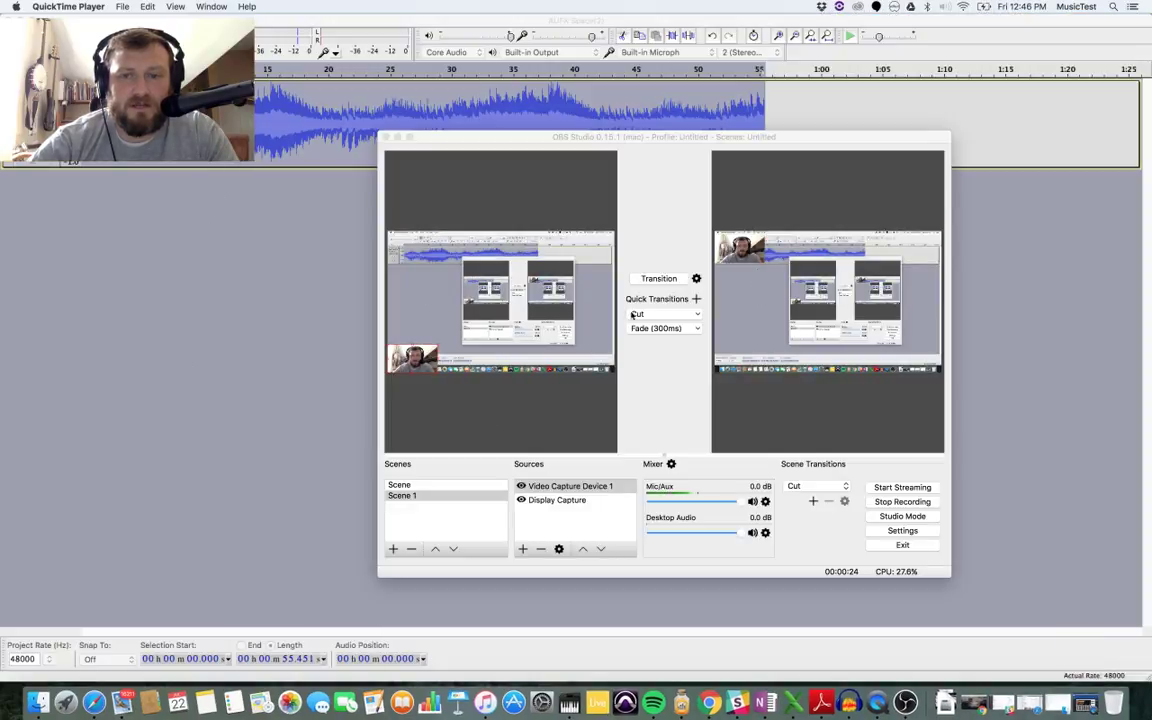
drag(483, 137, 476, 159)
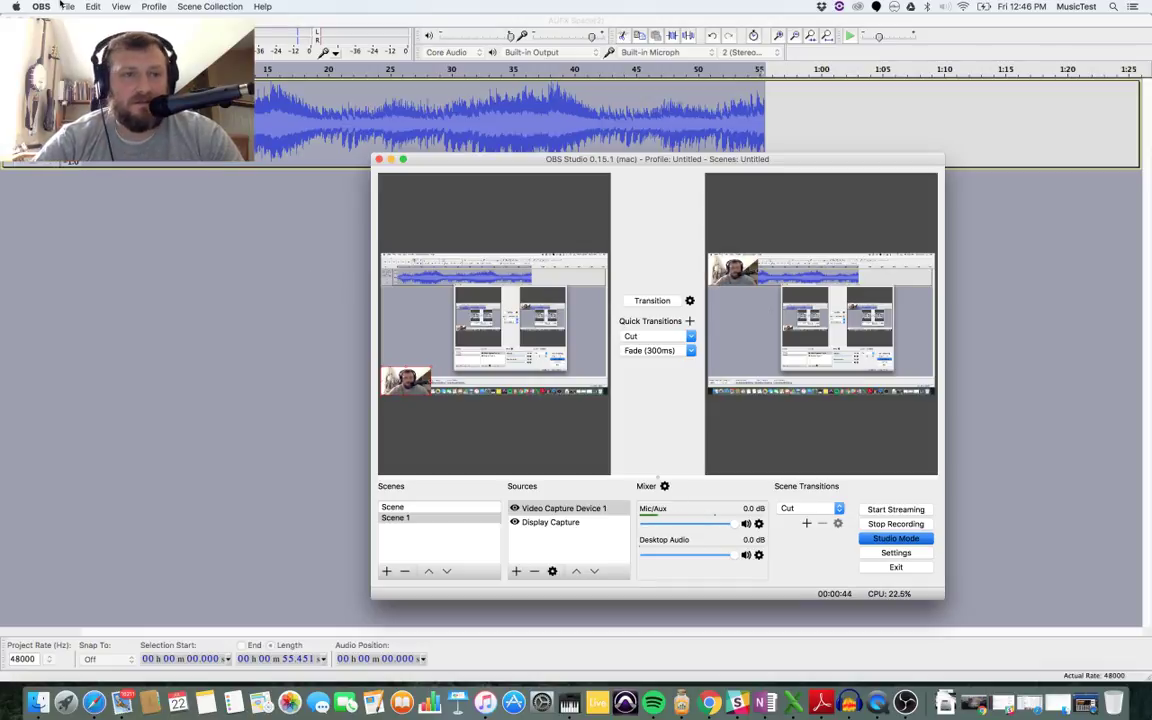
click(228, 270)
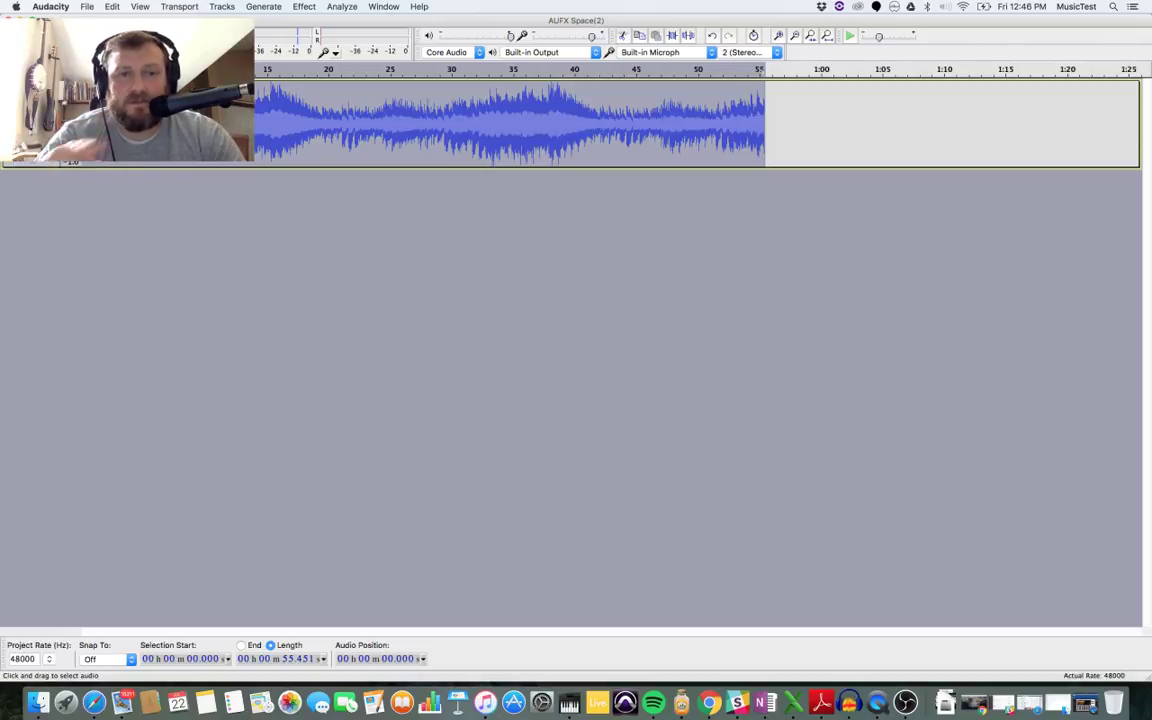
click(89, 6)
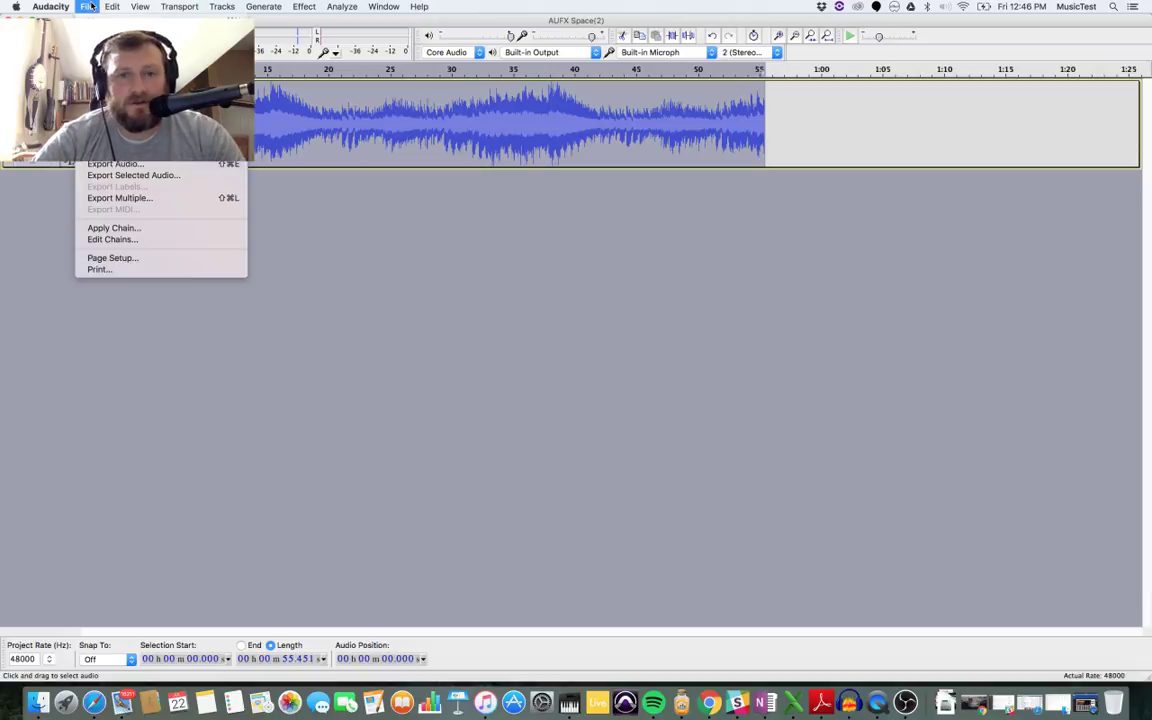
click(394, 361)
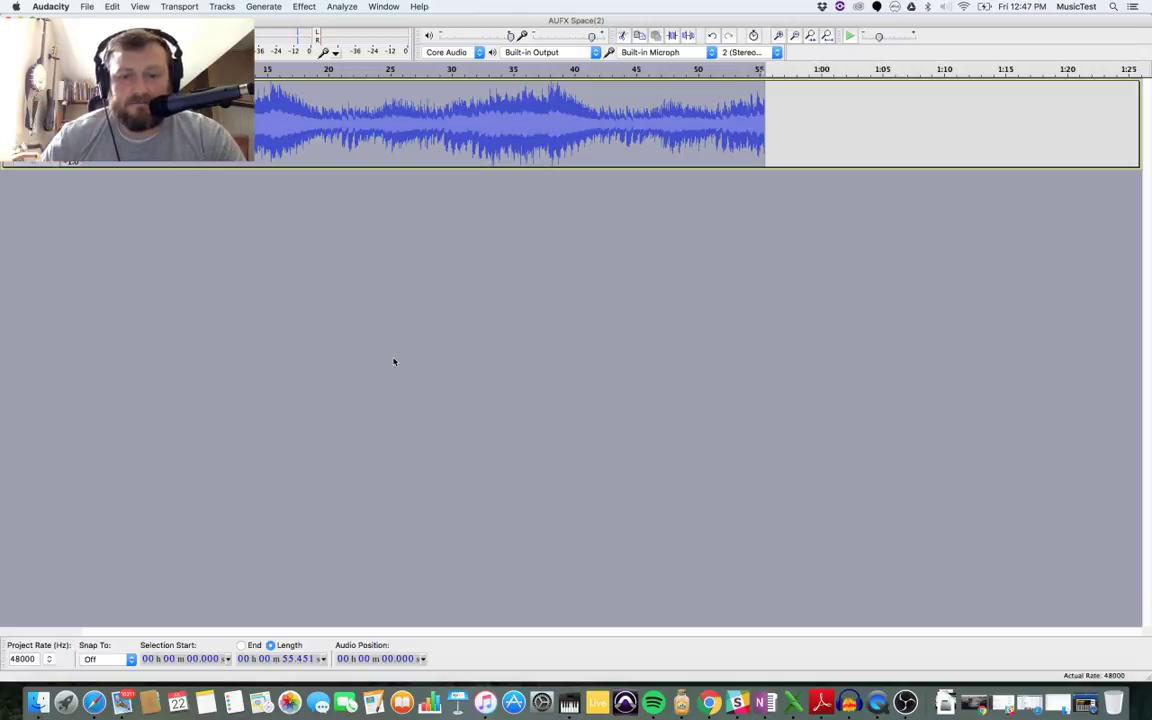
click(87, 6)
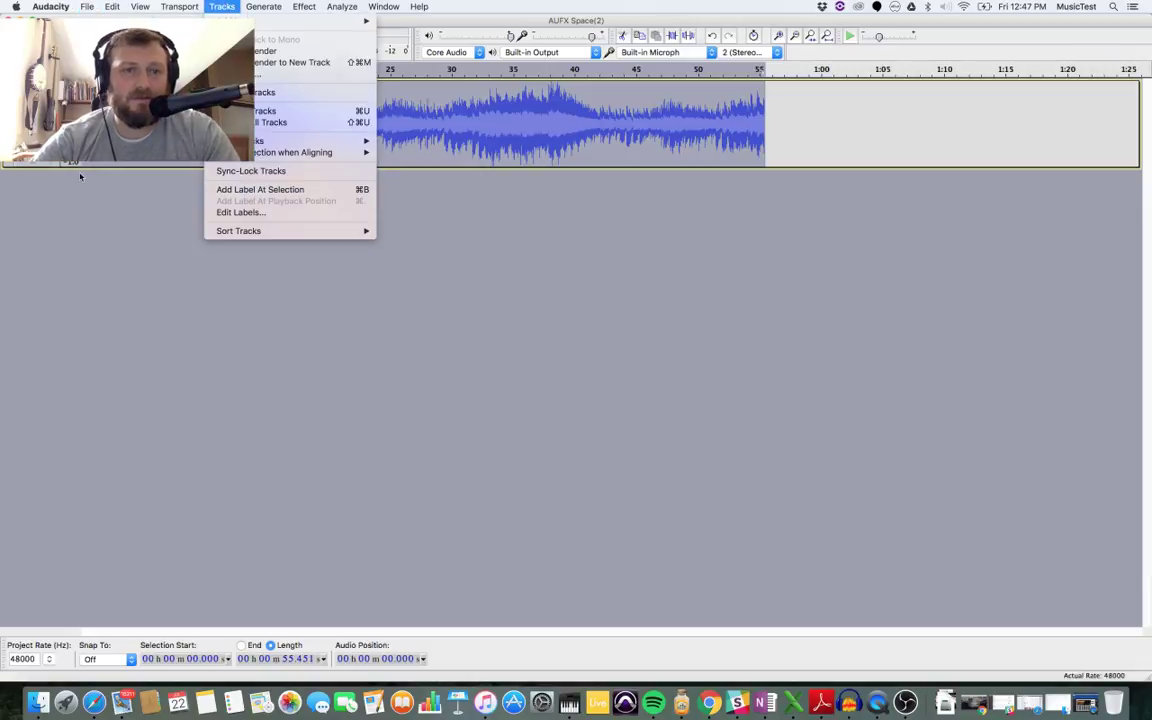
click(69, 274)
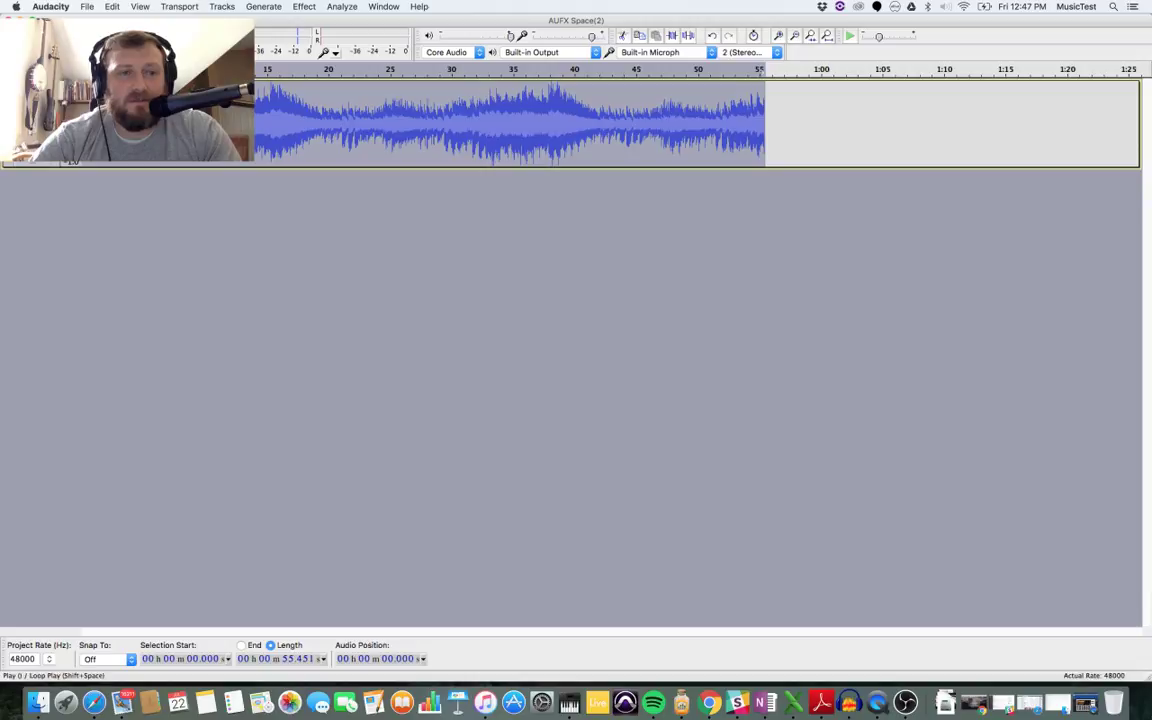
Step: Play the beginning of the selected audio track briefly and stop playback
key(space)
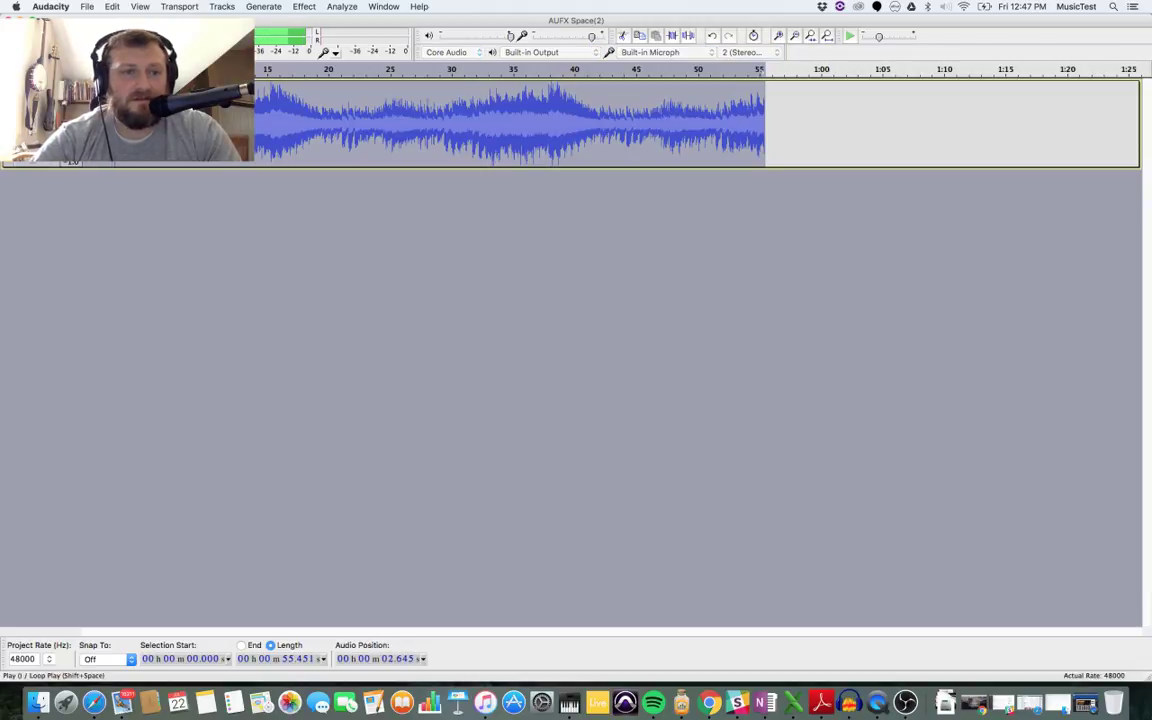
key(space)
key(space)
key(space)
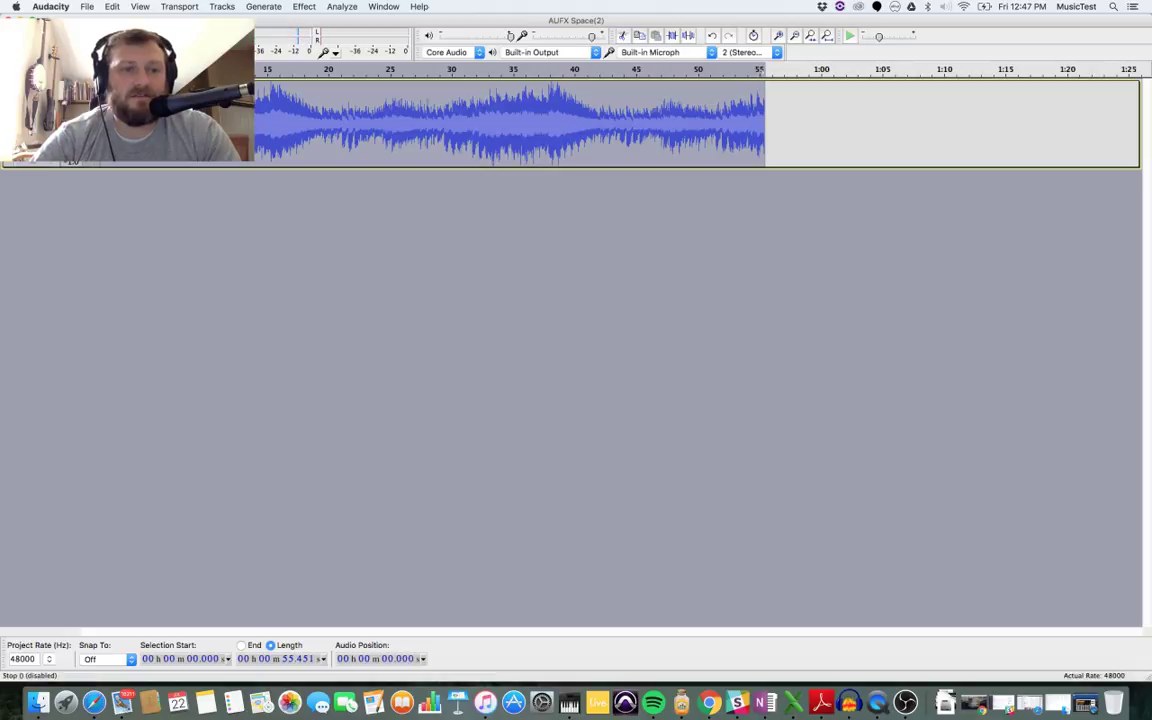
Step: Start Regular Interval Labels for the selected audio, with Number of labels as the placement method and 16 labels
click(343, 7)
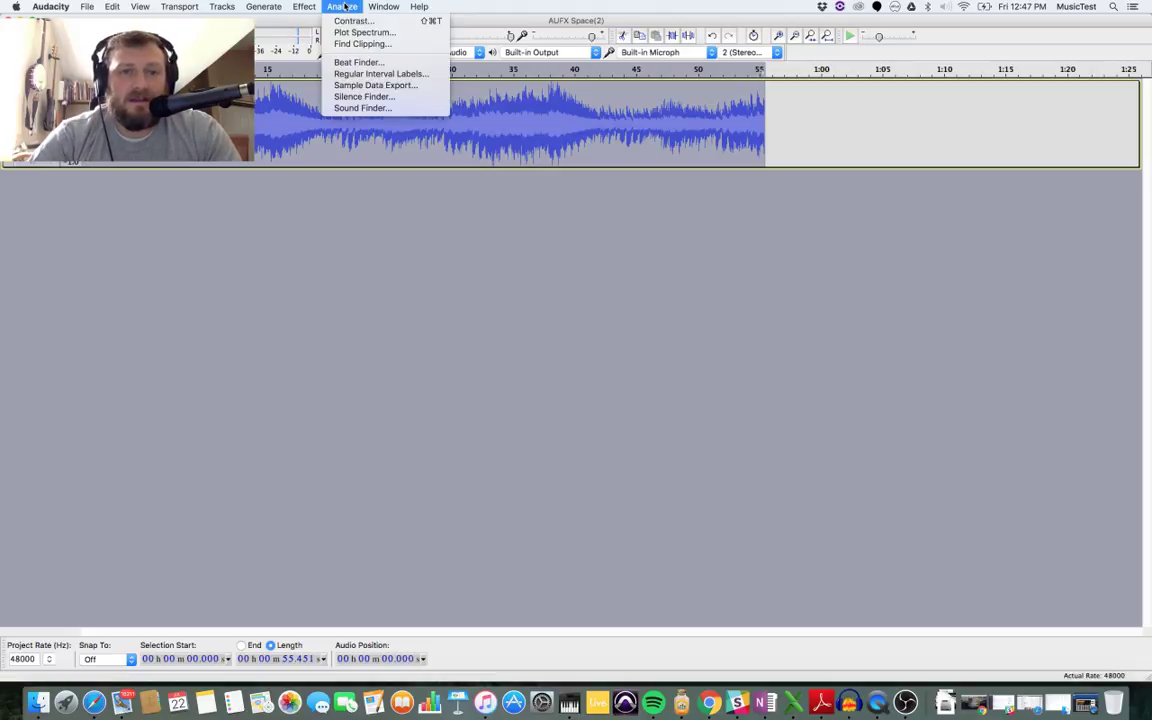
click(210, 218)
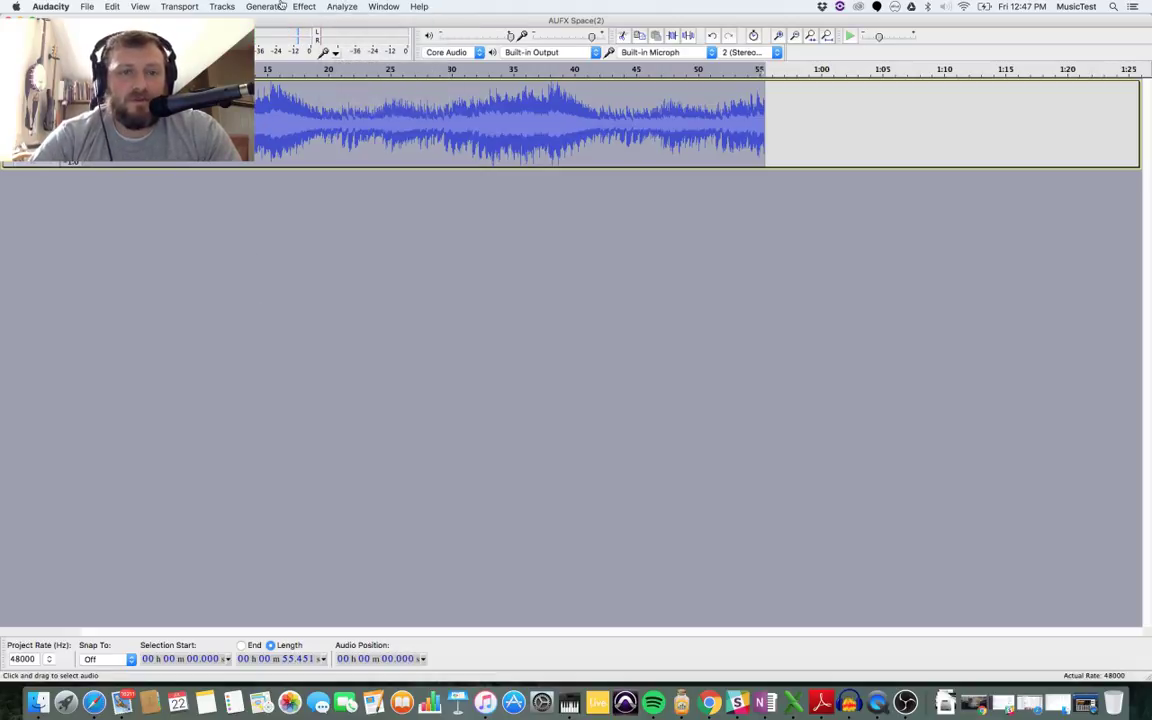
click(342, 7)
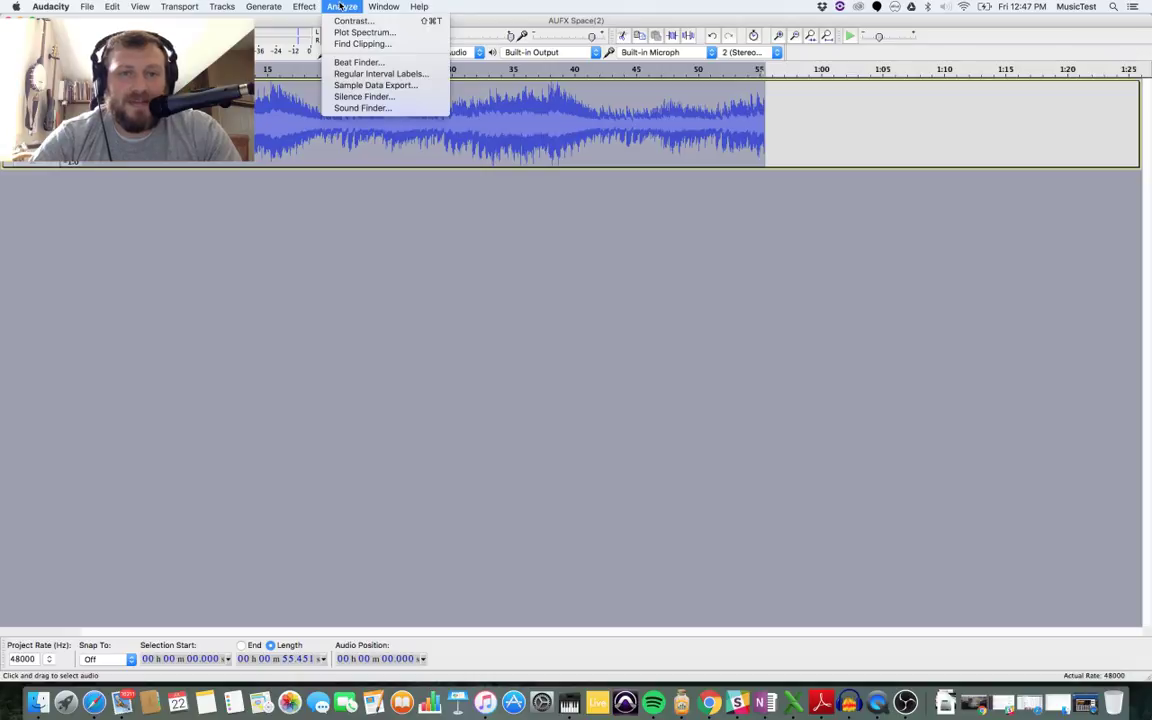
click(418, 74)
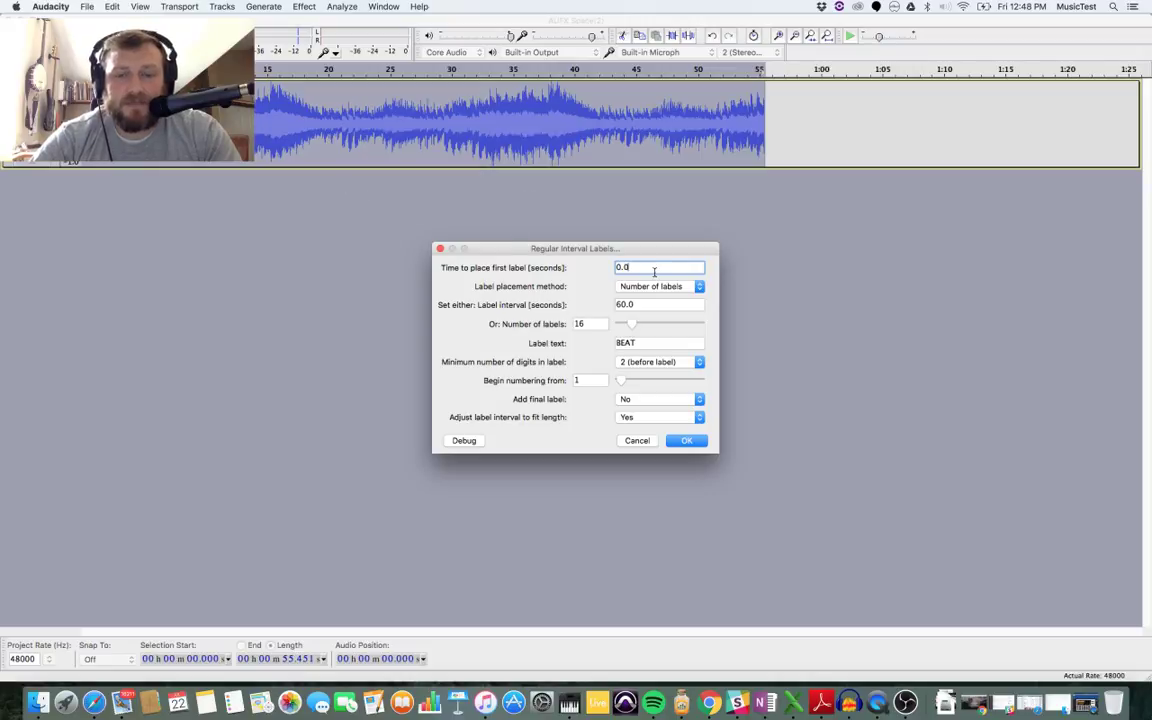
click(654, 287)
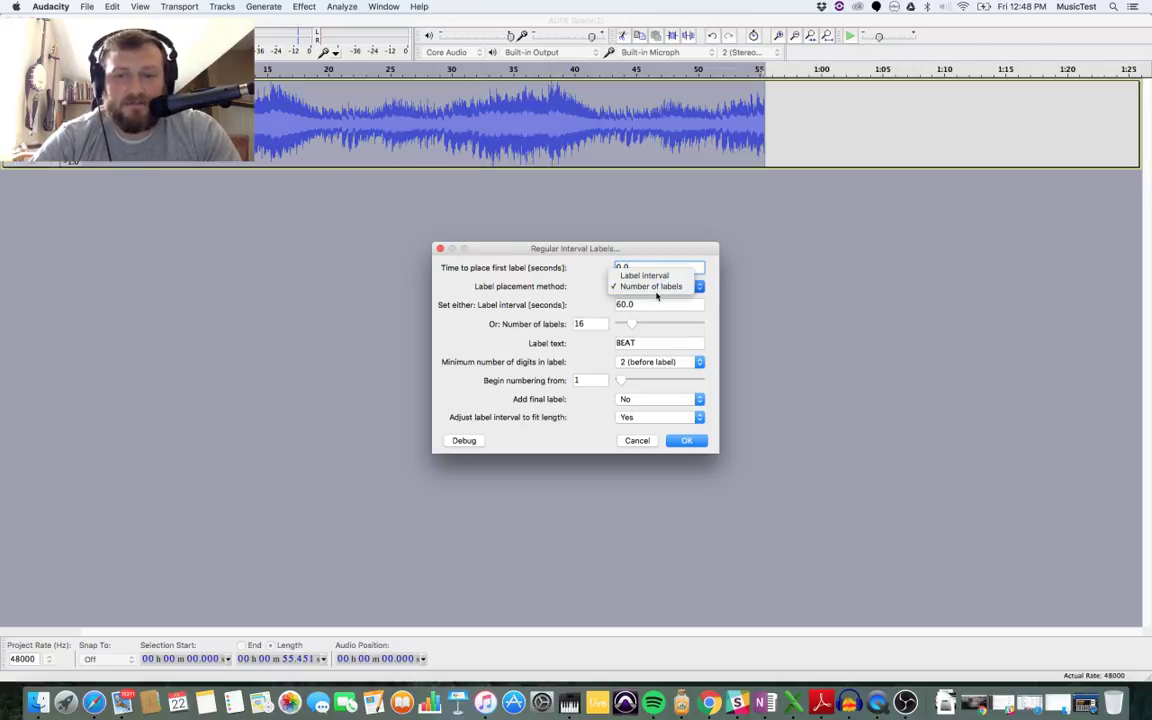
click(652, 289)
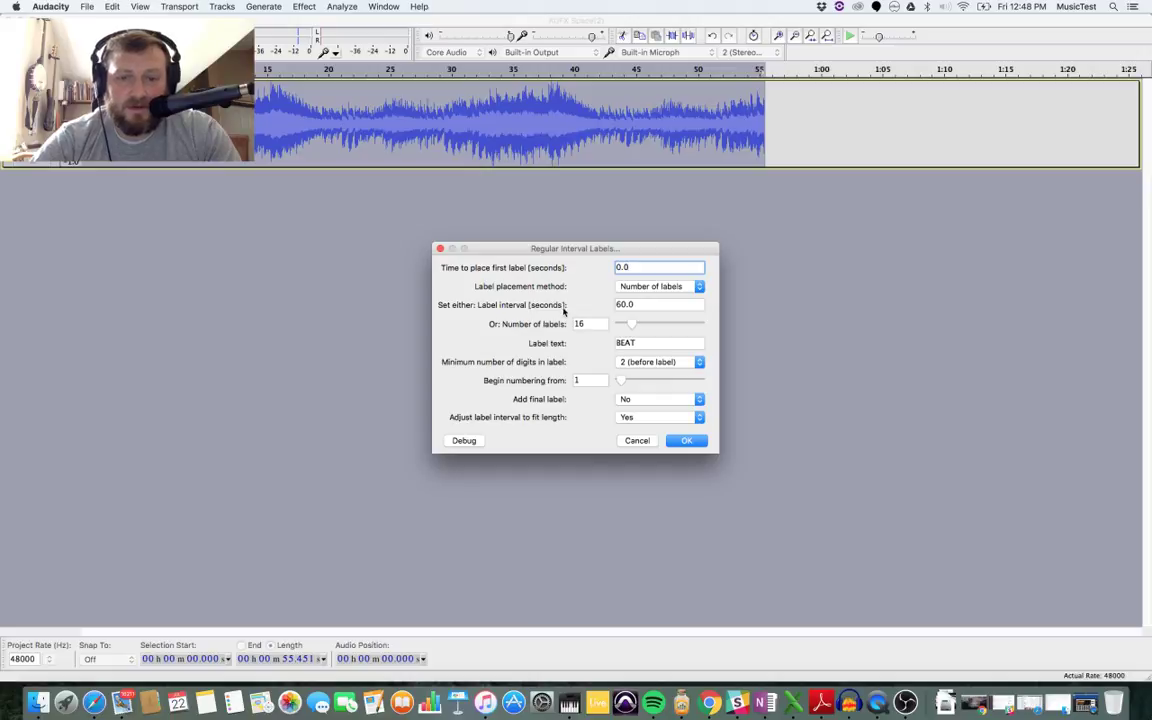
click(640, 304)
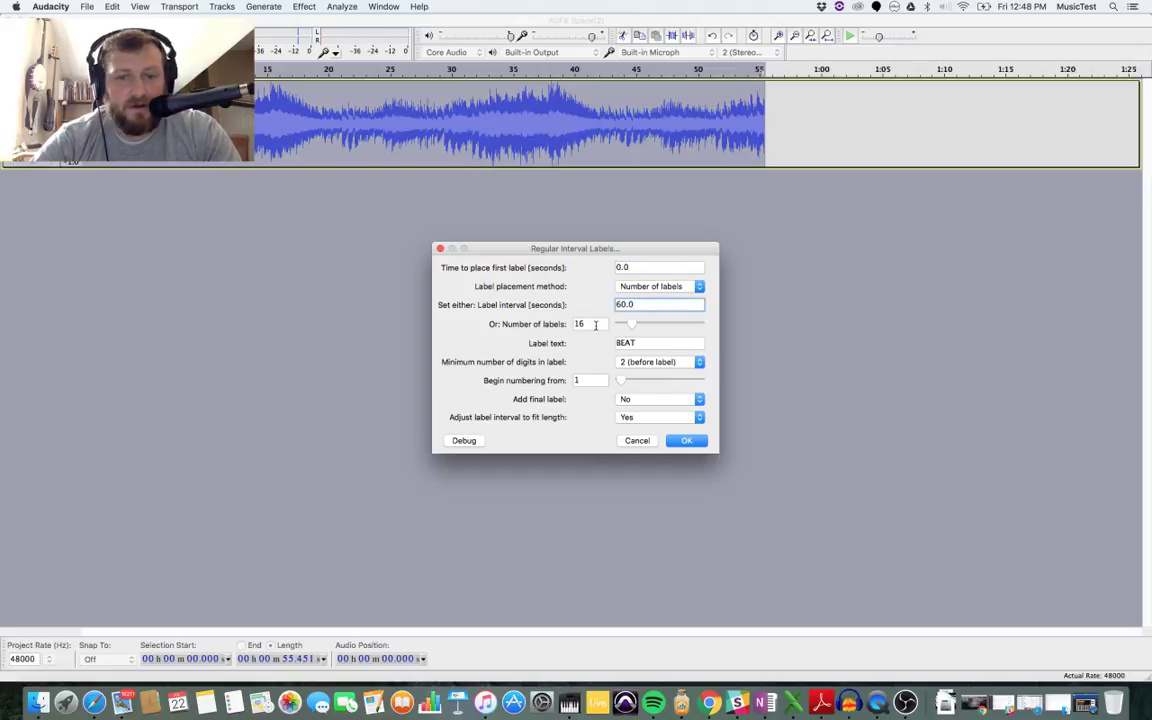
click(596, 324)
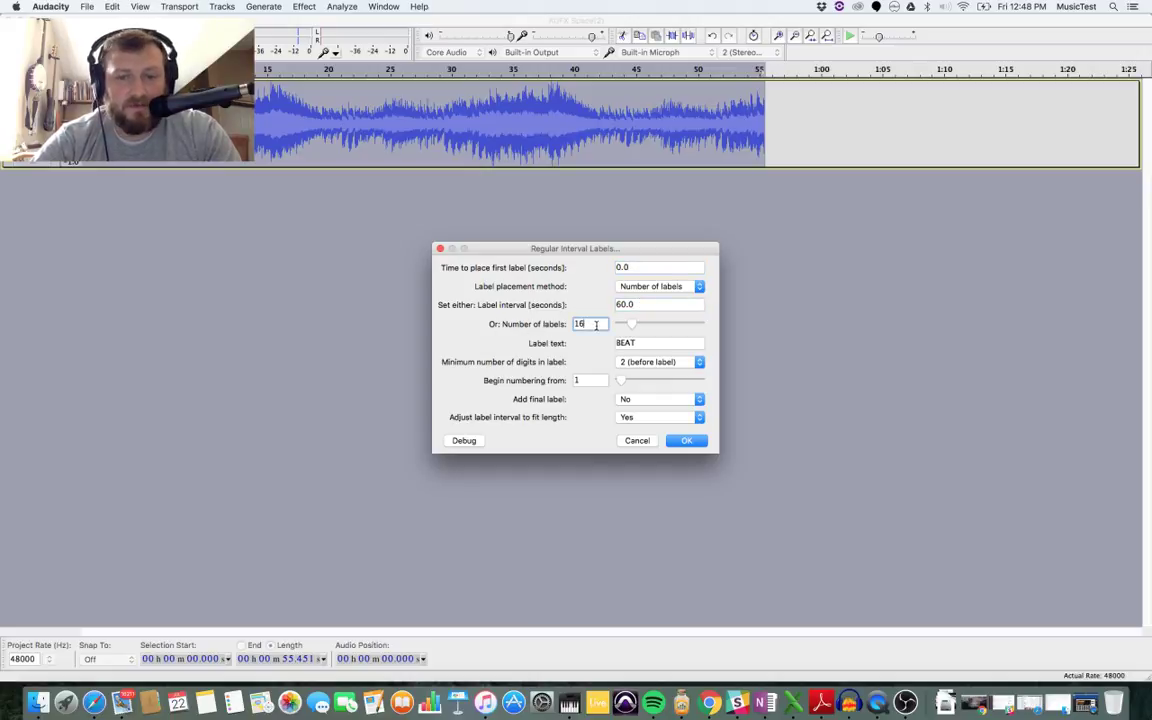
Step: Set the label text to asdf and generate the label track
click(652, 344)
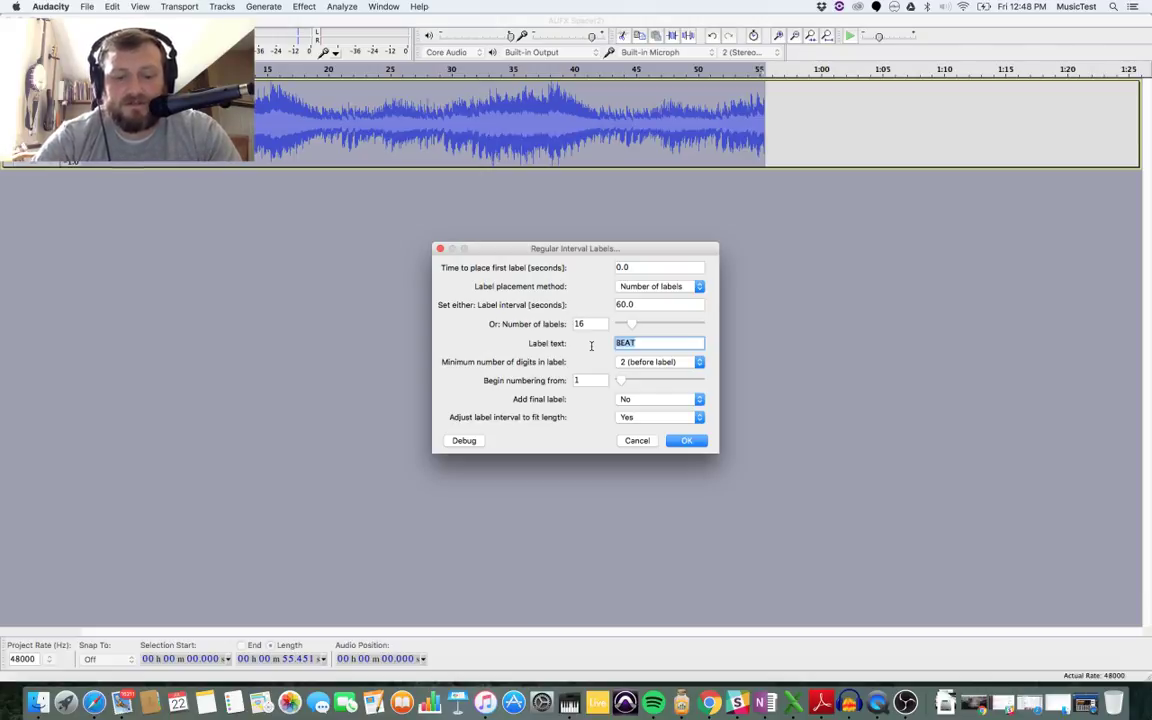
text(asdf)
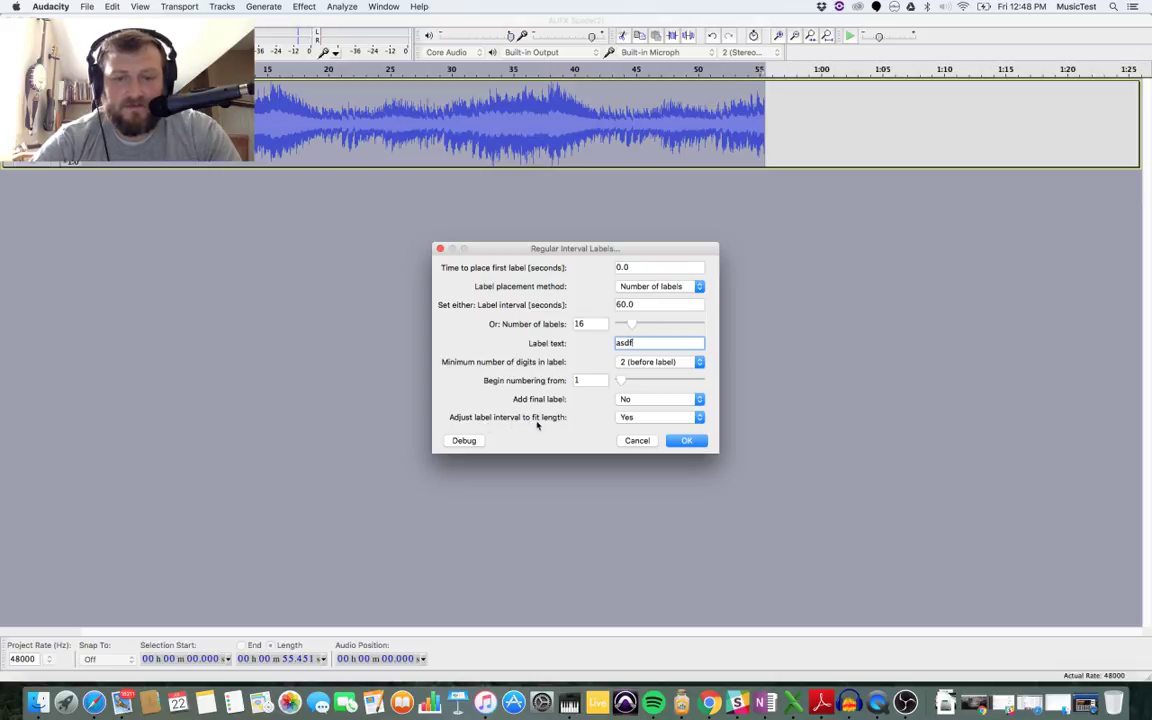
click(675, 441)
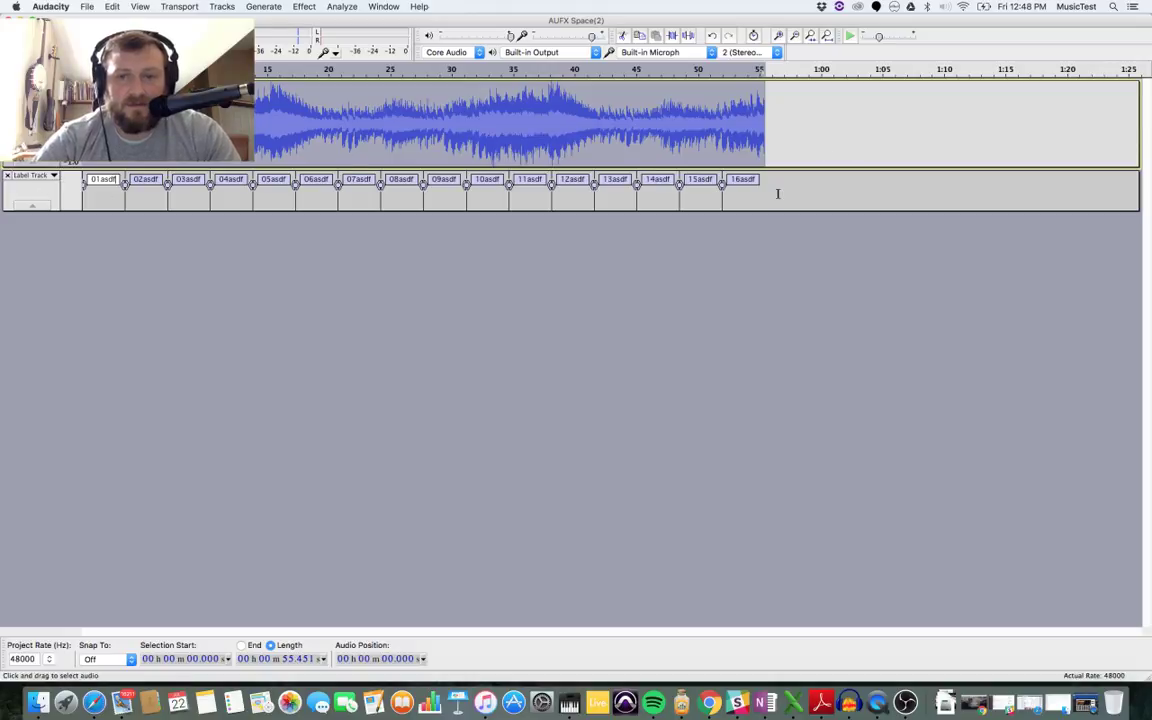
Step: Start Export Multiple, split by labels, as WAV (Microsoft) signed 16 bit PCM into Music/test, naming files using Label/Track Name
click(87, 6)
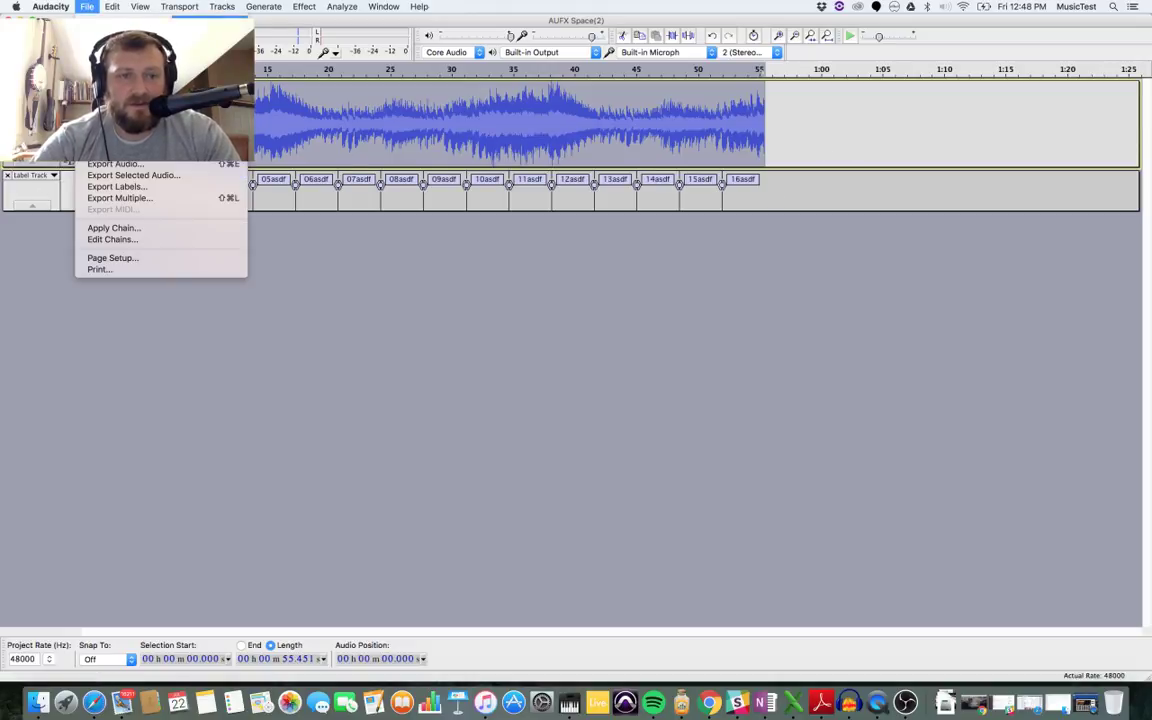
click(147, 198)
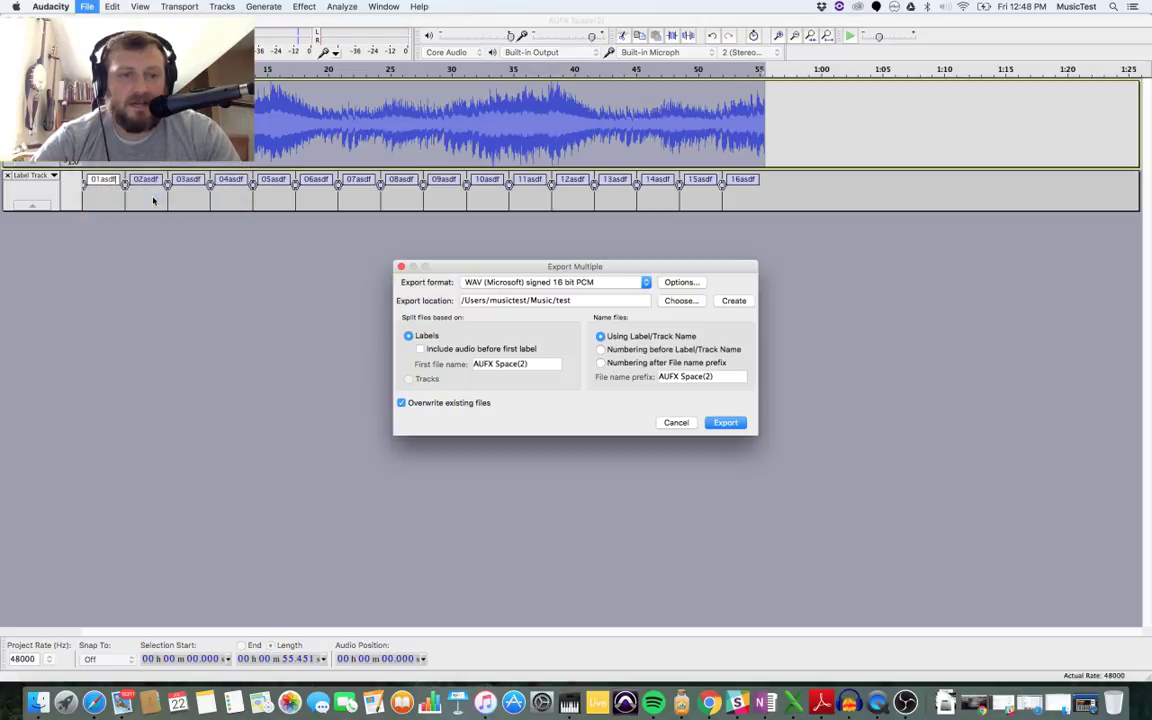
click(647, 283)
click(720, 282)
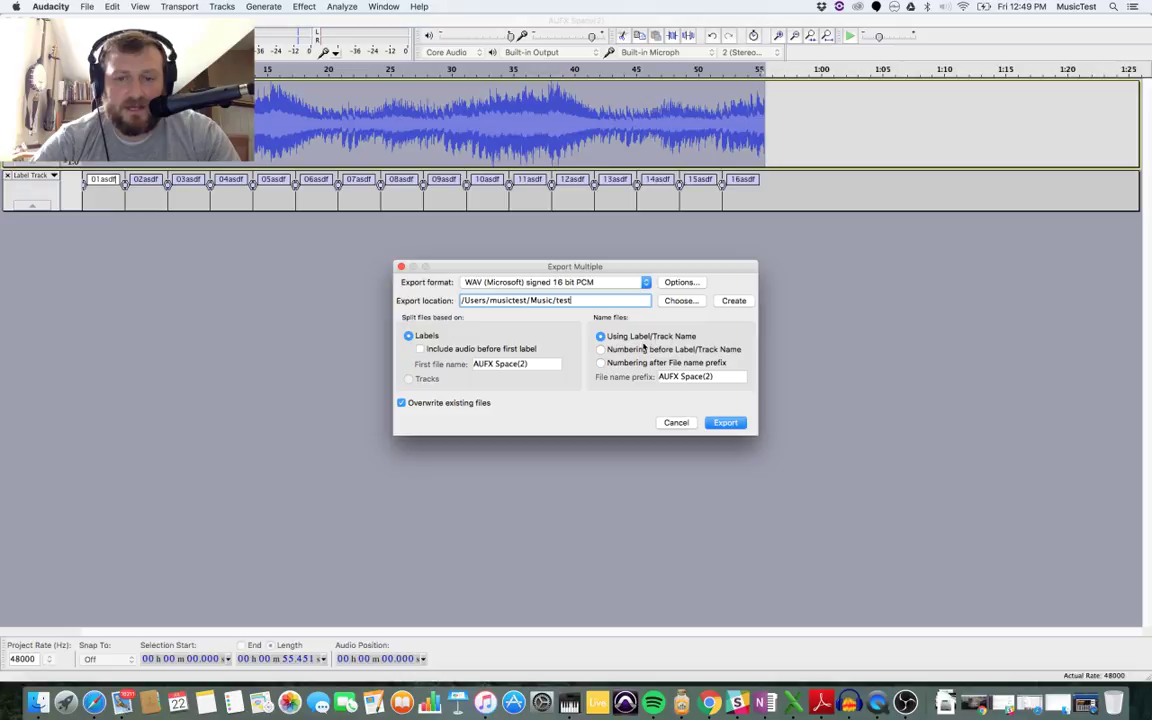
click(601, 363)
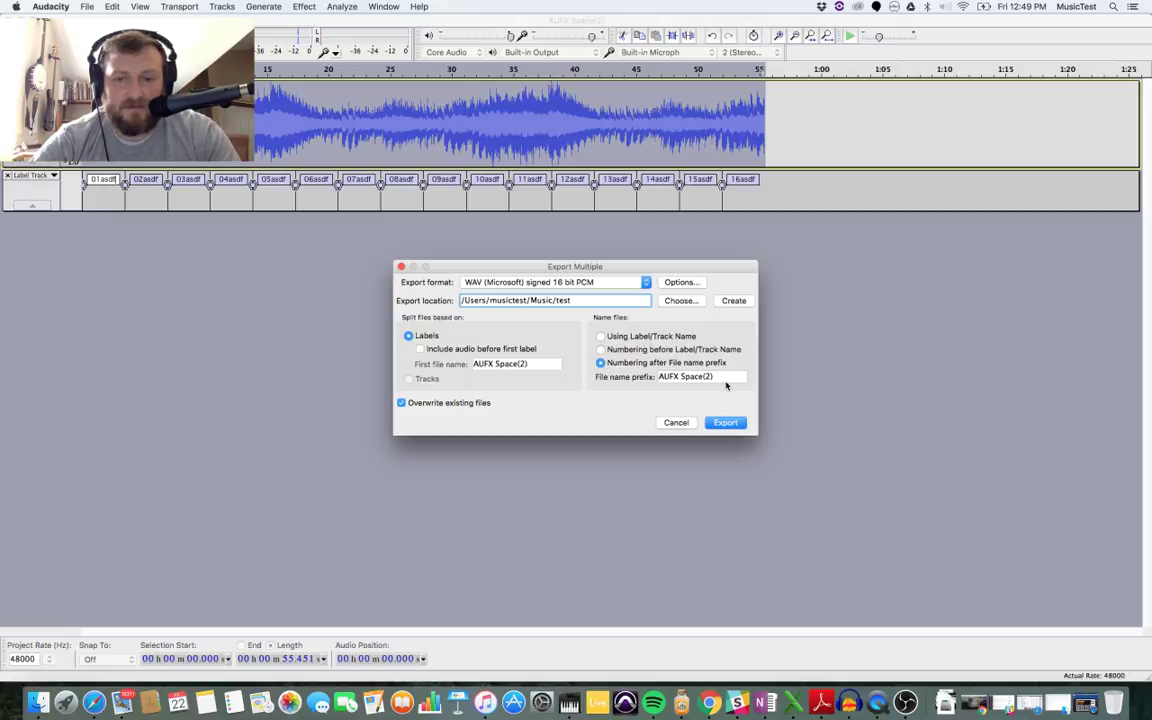
click(601, 337)
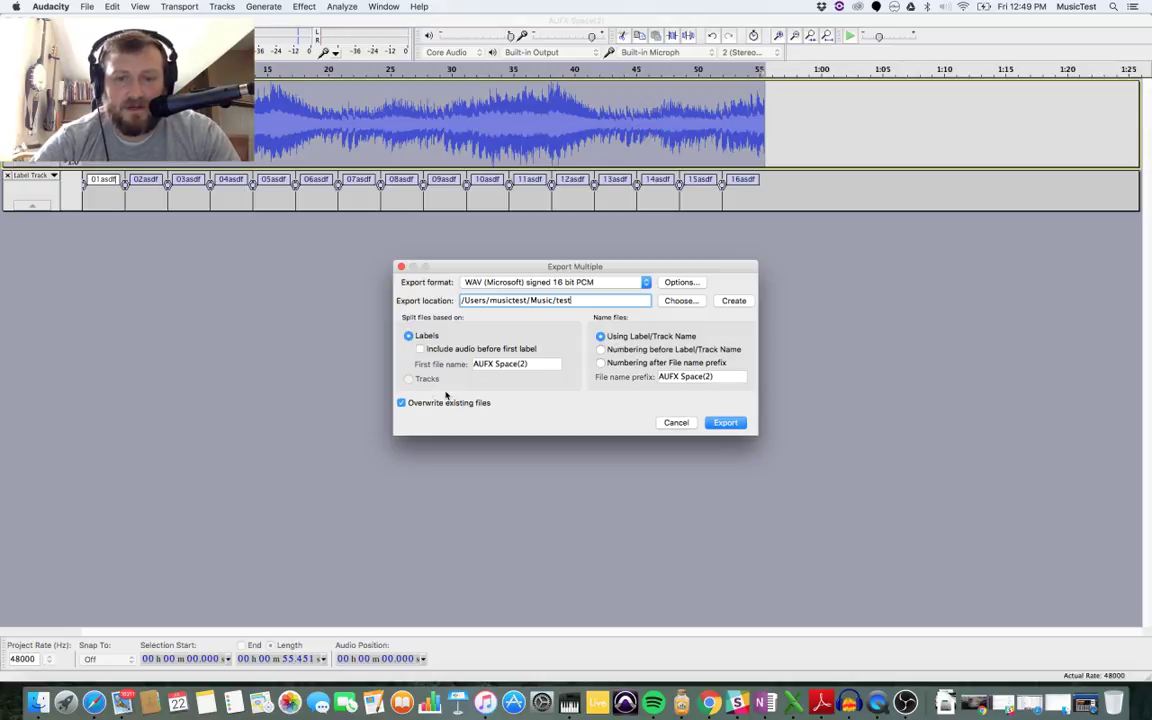
click(726, 424)
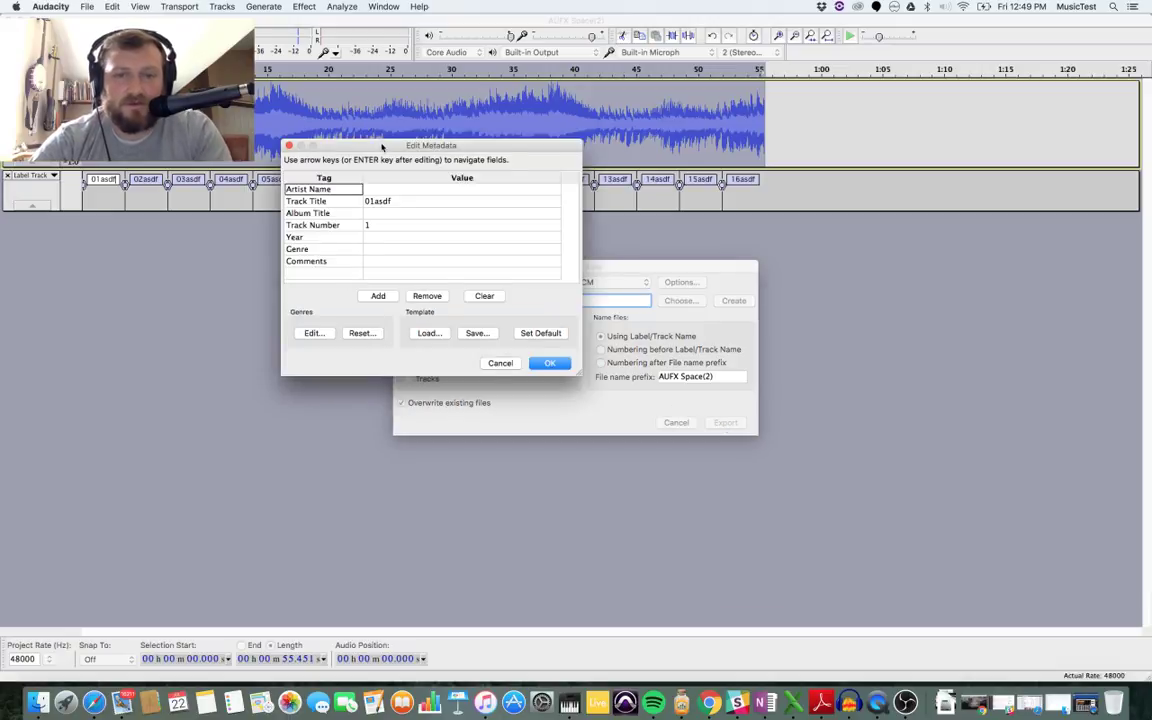
Step: Accept the unchanged metadata for each labelled segment and close the export report
drag(381, 147, 407, 175)
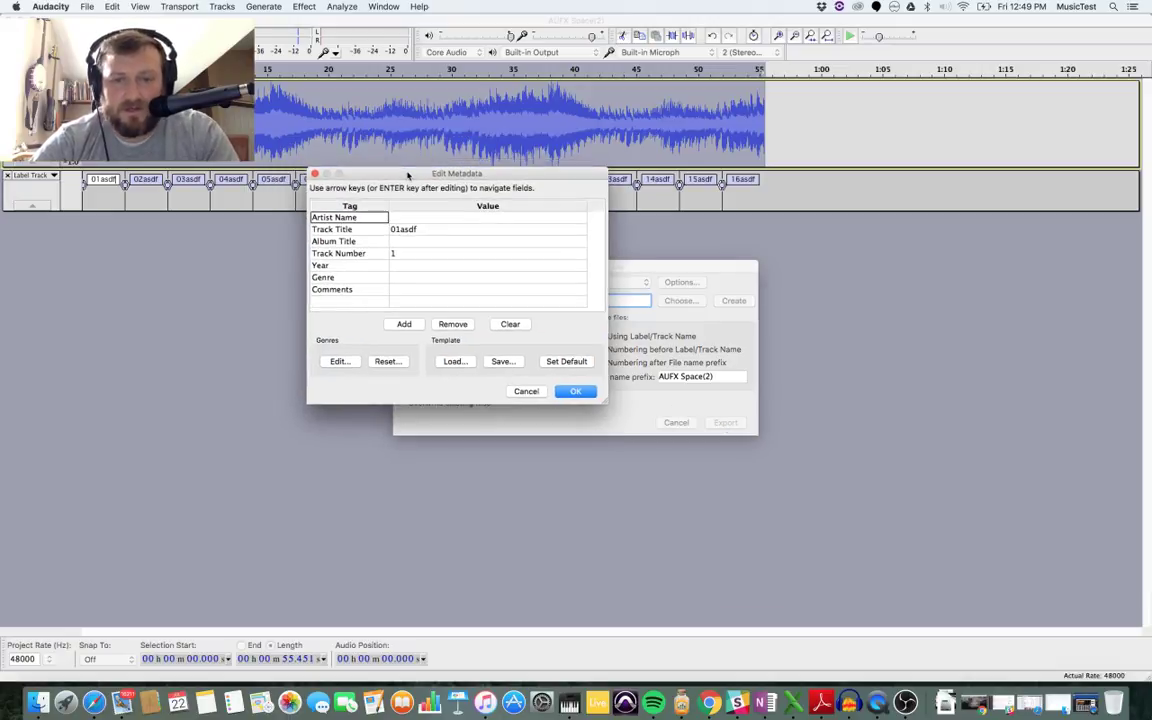
click(577, 391)
click(577, 391)
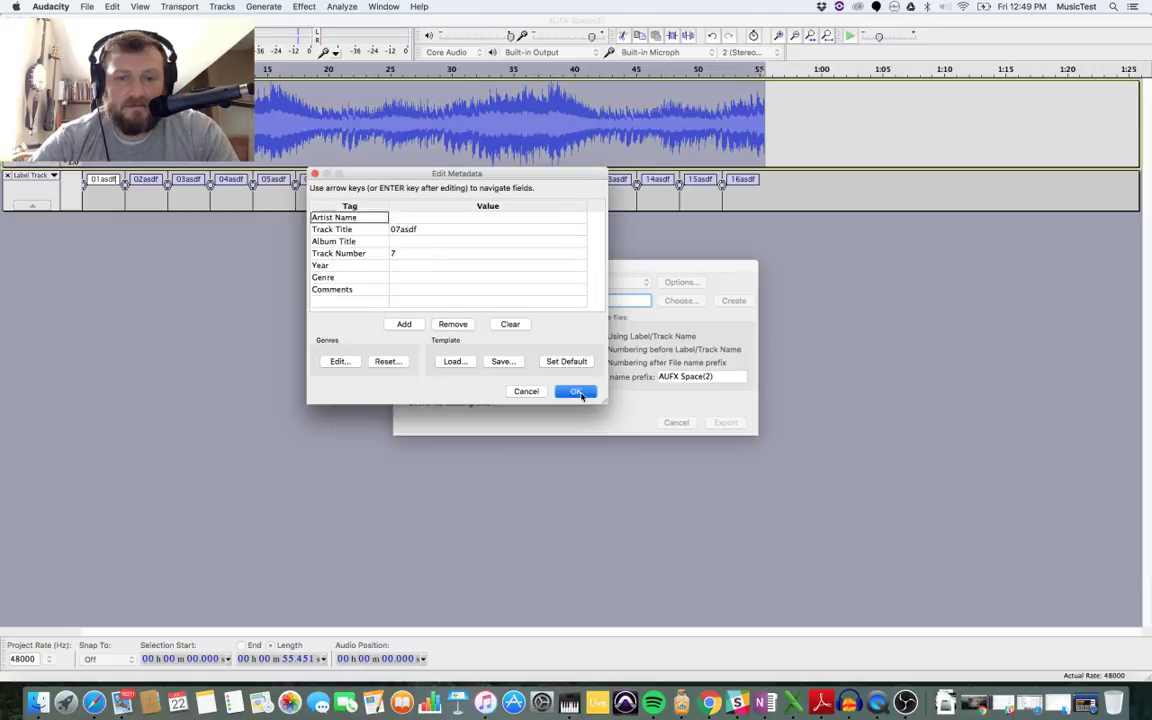
click(577, 391)
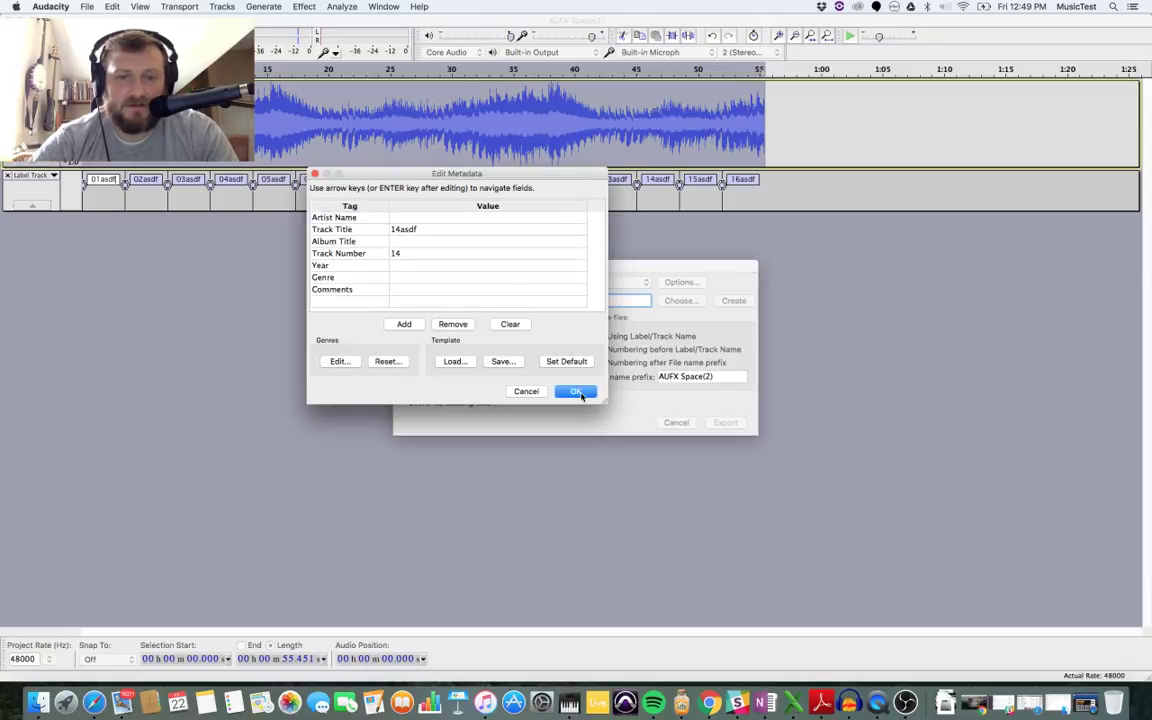
click(577, 391)
click(577, 391)
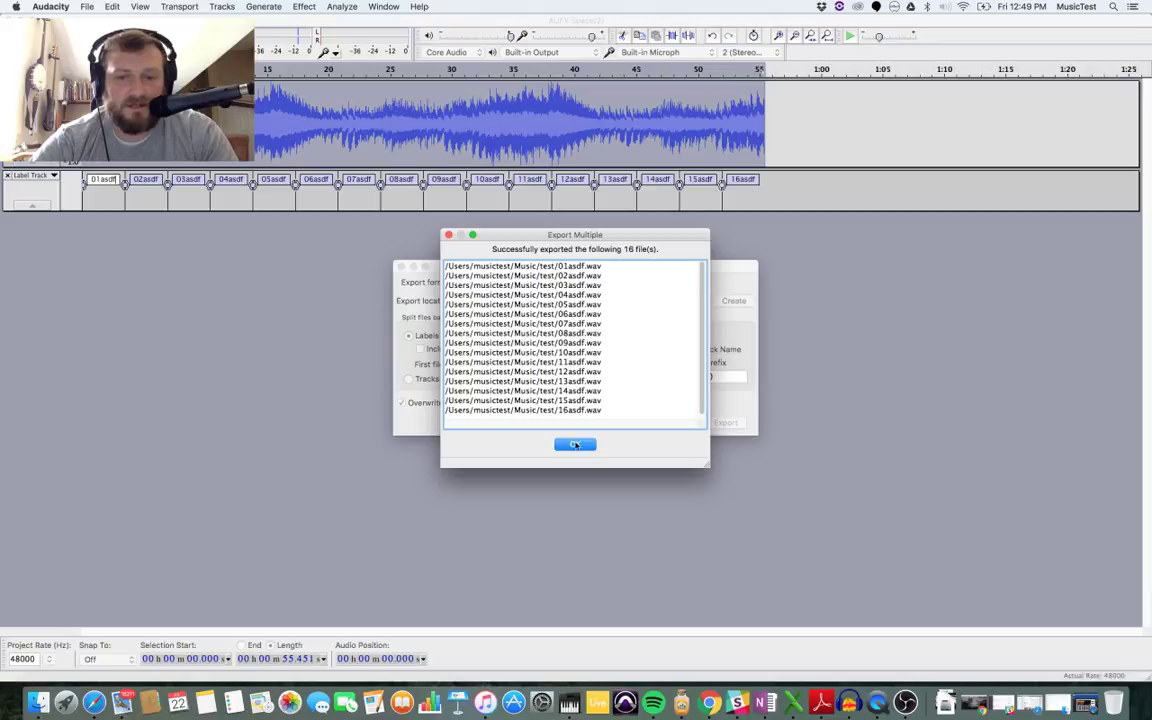
click(577, 452)
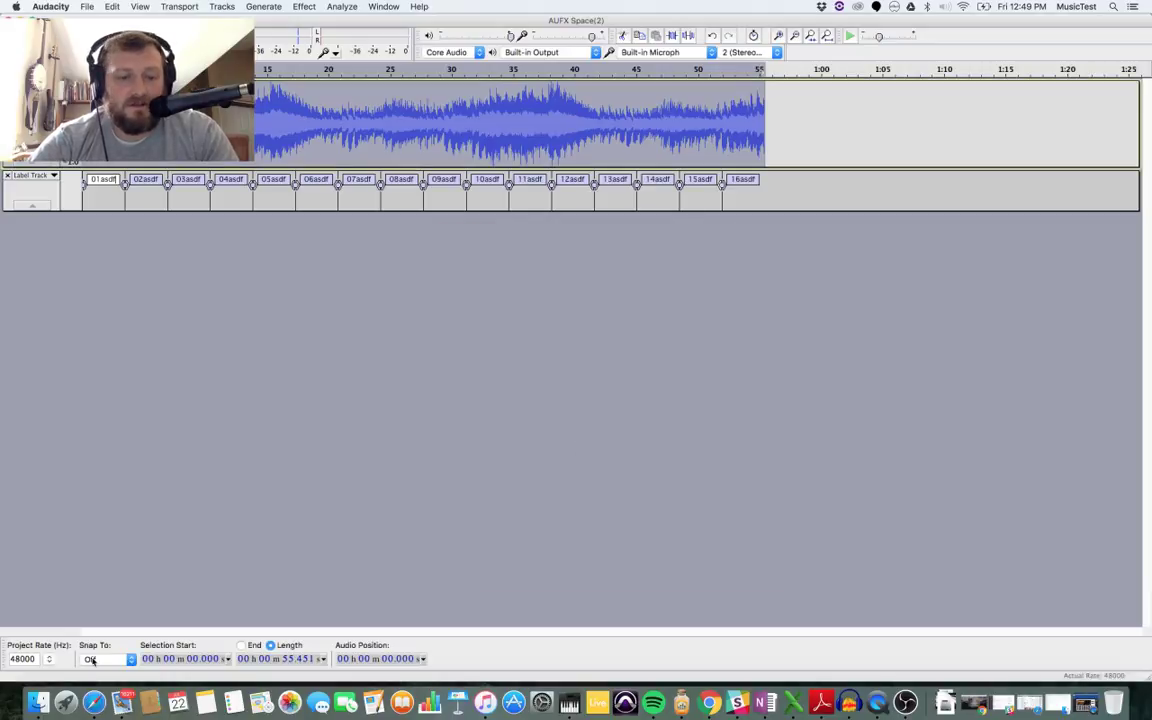
Step: Switch to Finder, find the test folder inside Music and sort the listing by date modified, newest first
click(38, 703)
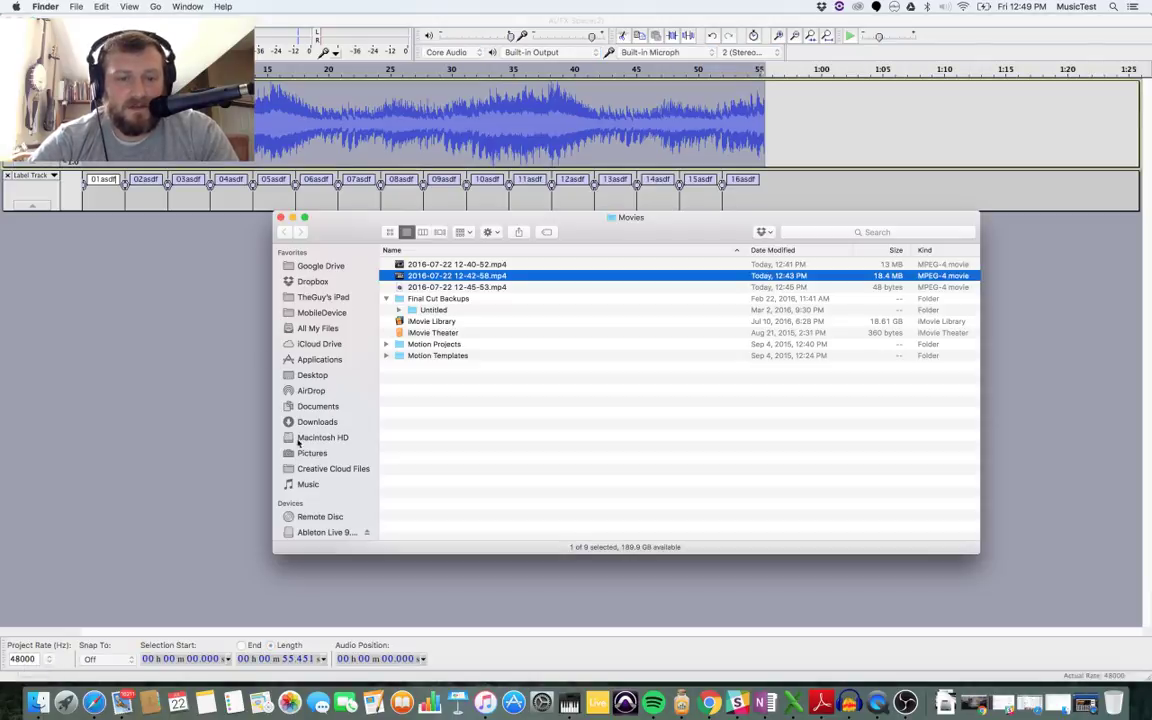
click(306, 483)
scroll(487, 380, down, 5)
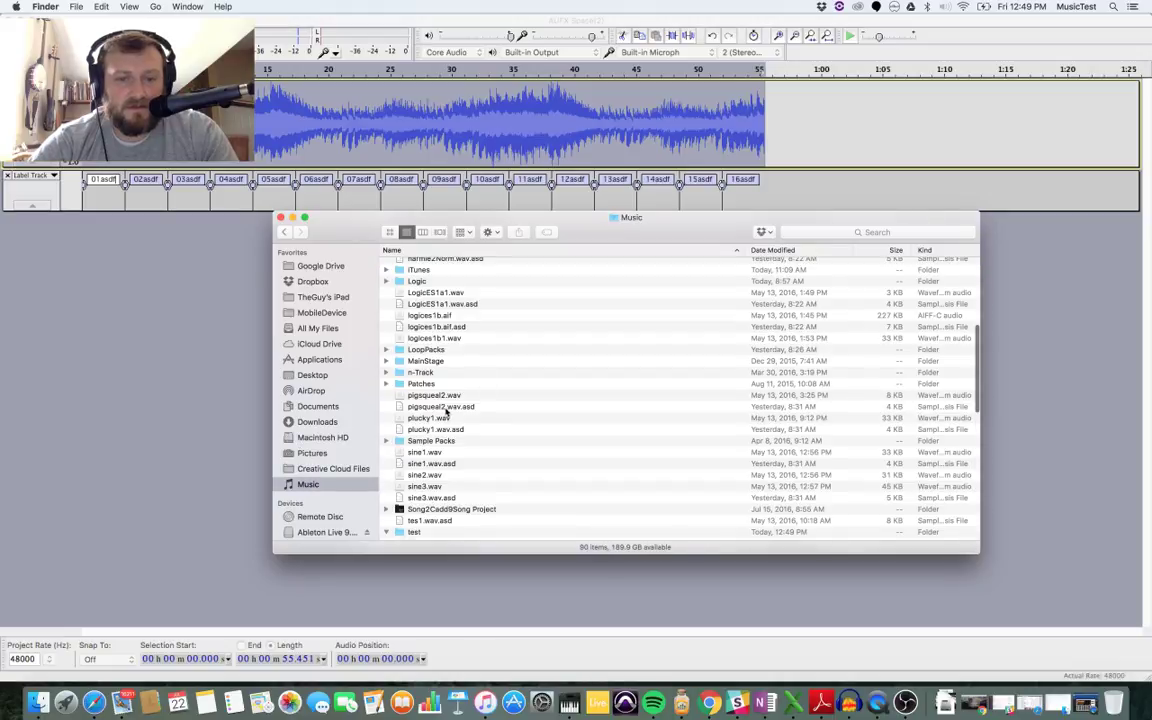
scroll(446, 400, down, 10)
scroll(440, 330, up, 5)
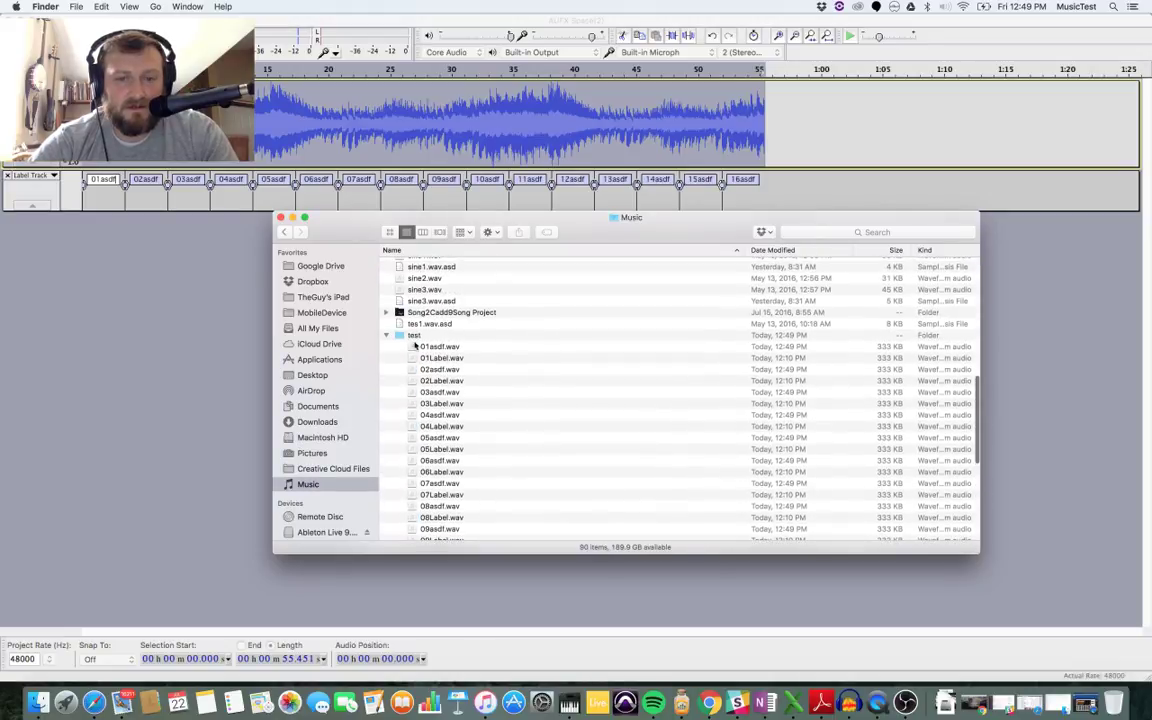
click(414, 336)
scroll(474, 374, down, 10)
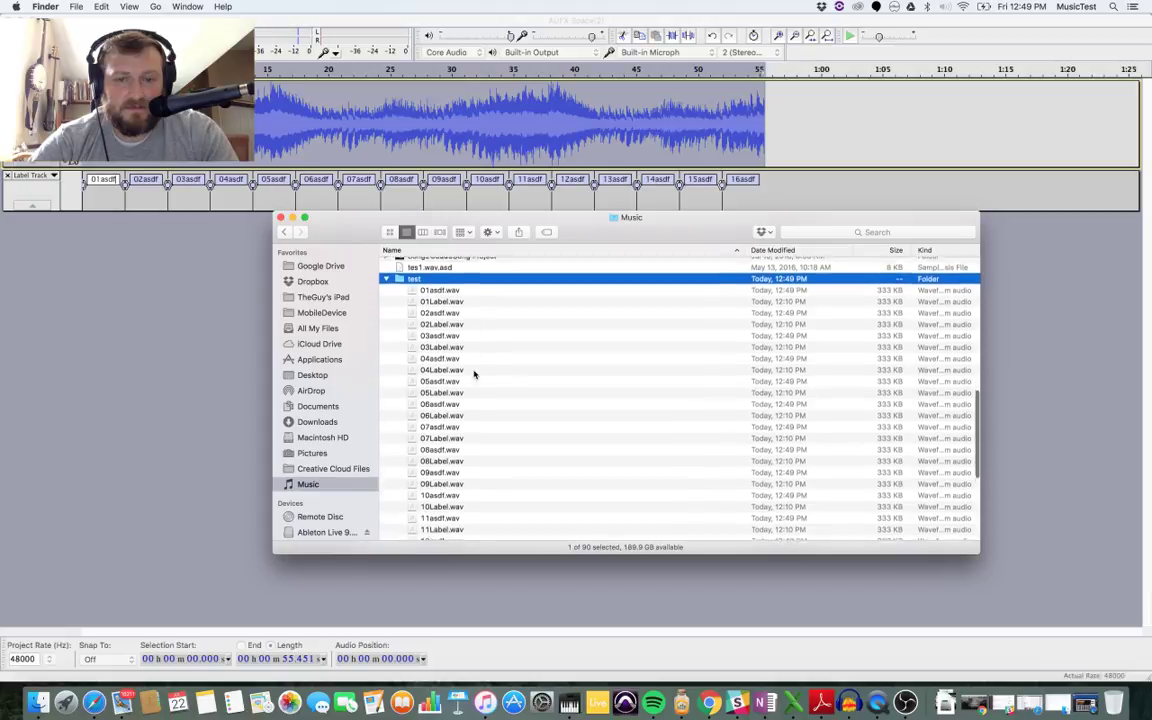
scroll(474, 374, up, 5)
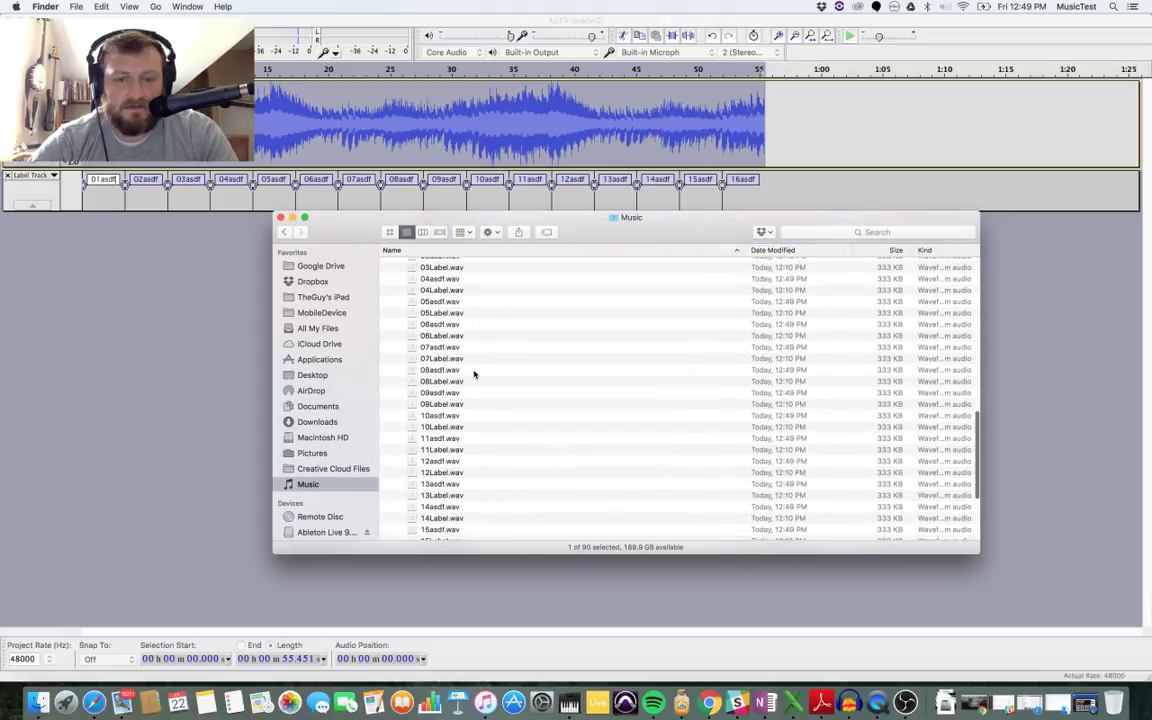
click(788, 250)
scroll(670, 379, up, 10)
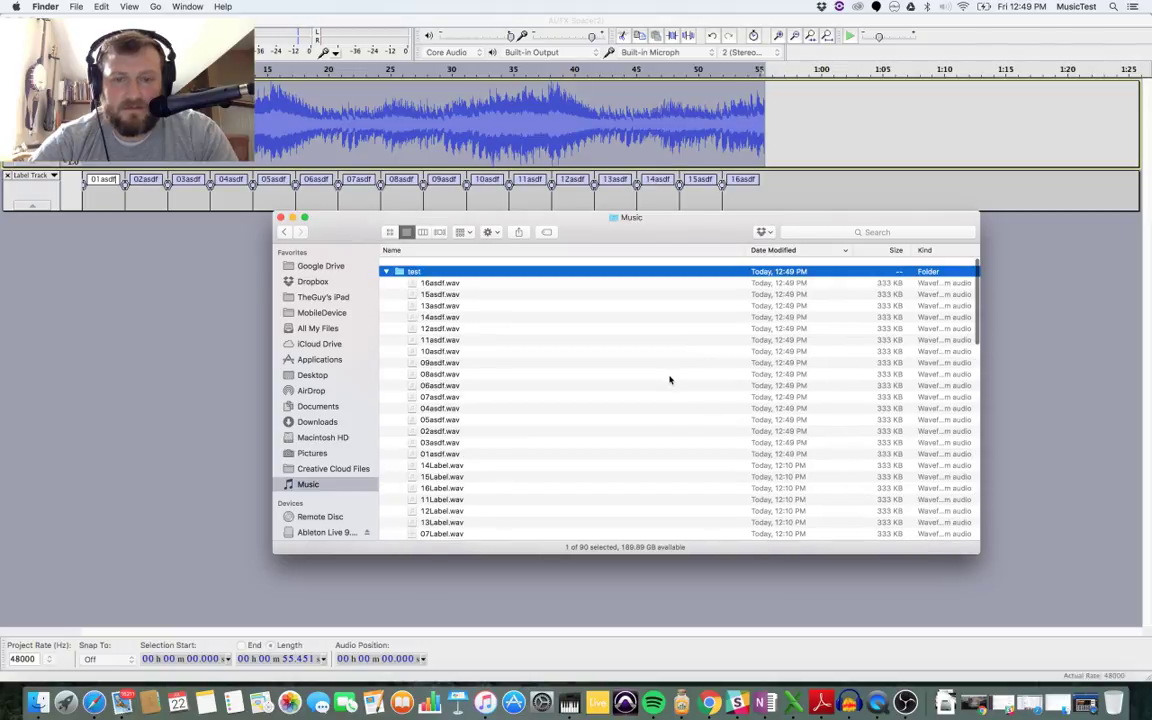
Step: Add the 16 exported asdf WAV files, 01asdf.wav through 16asdf.wav, to the Dropbox folder and open that folder
click(446, 277)
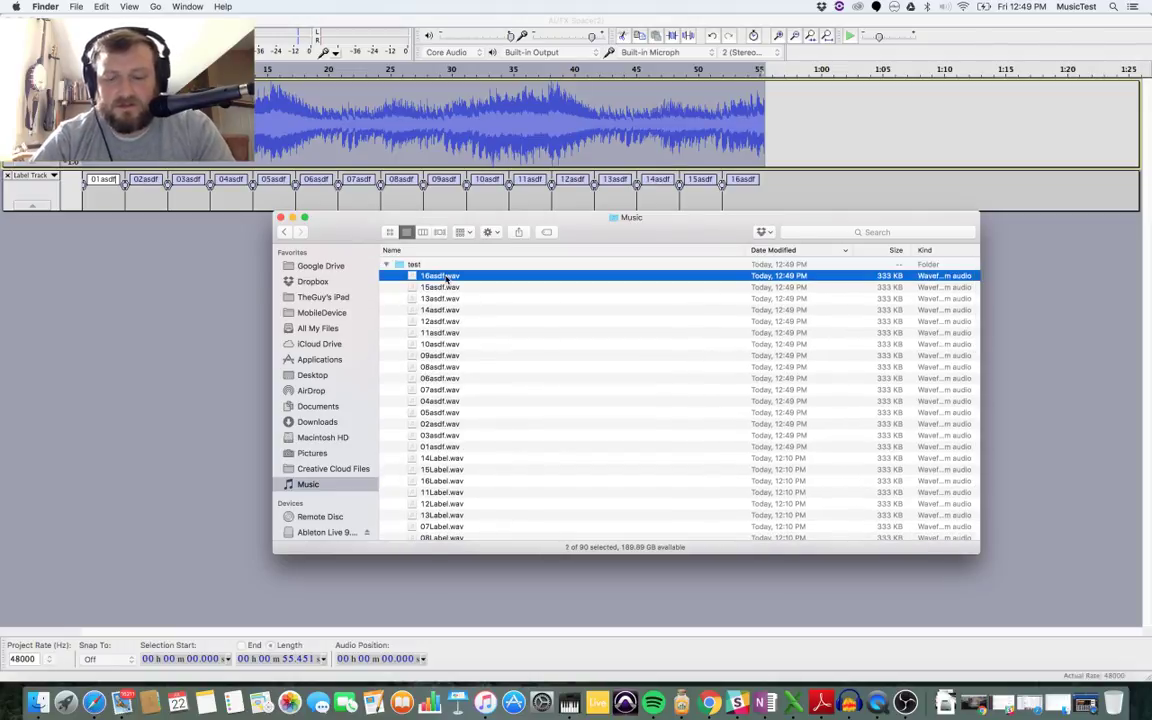
key(shift+Down)
key(shift+Down)
key(shift+Down)
key(shift+Down)
key(shift+Down)
key(shift+Down)
key(shift+Down)
key(shift+Down)
key(shift+Down)
key(shift+Down)
key(shift+Down)
key(shift+Down)
key(shift+Down)
key(shift+Down)
key(shift+Down)
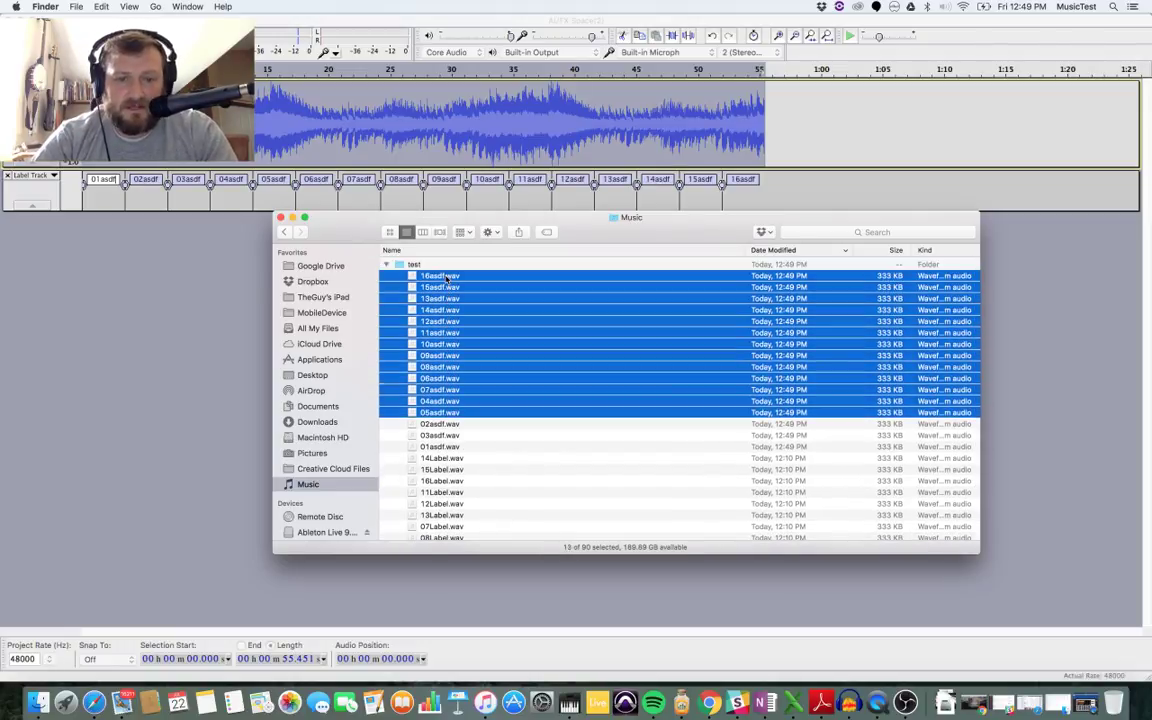
drag(425, 310, 313, 284)
click(313, 283)
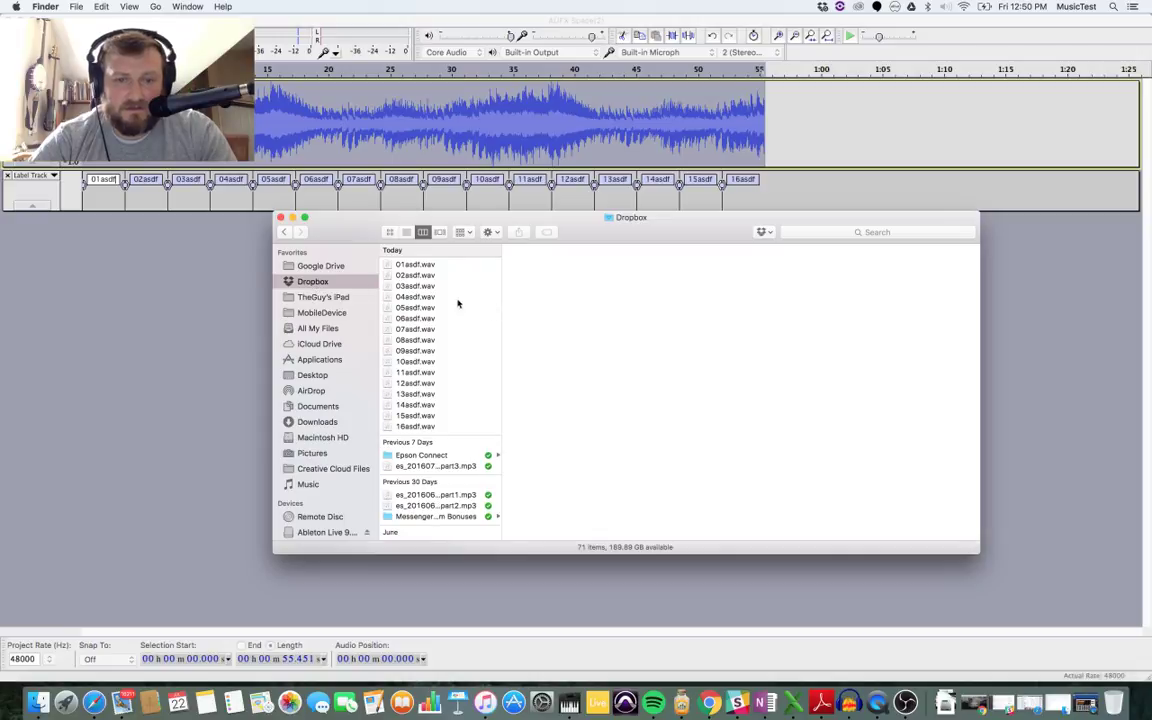
Step: Look through the Dropbox folder and highlight 01asdf.wav through 16asdf.wav to check the copied segments
scroll(449, 481, down, 10)
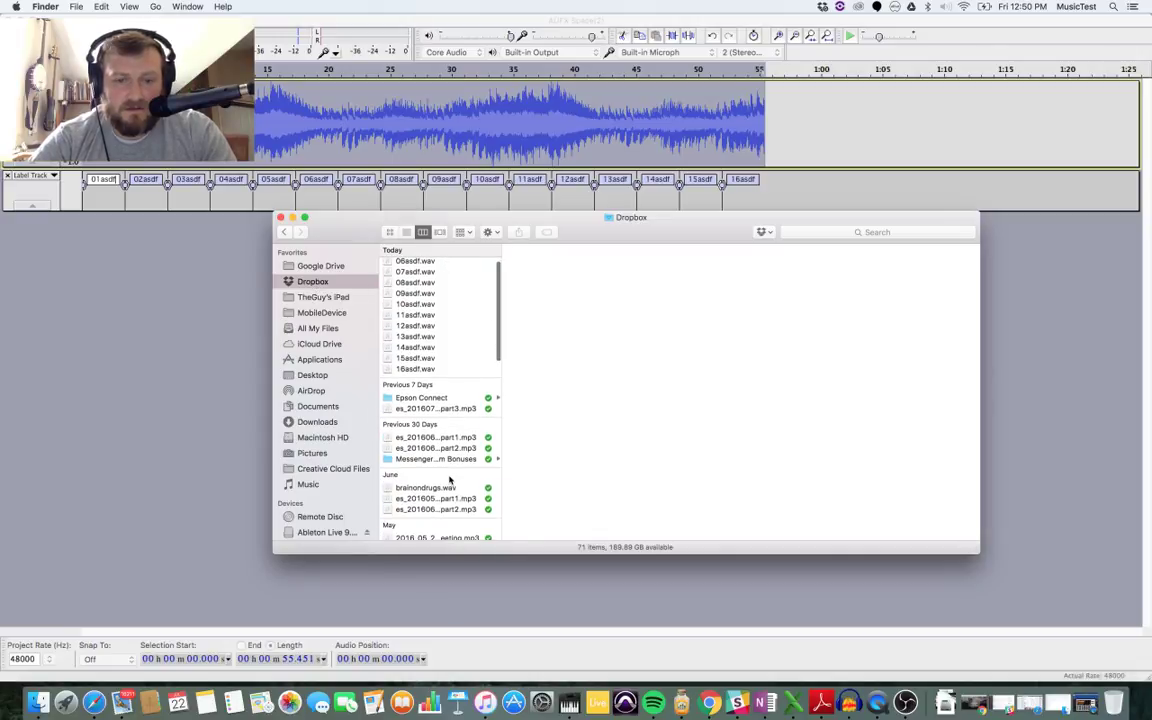
scroll(449, 481, up, 10)
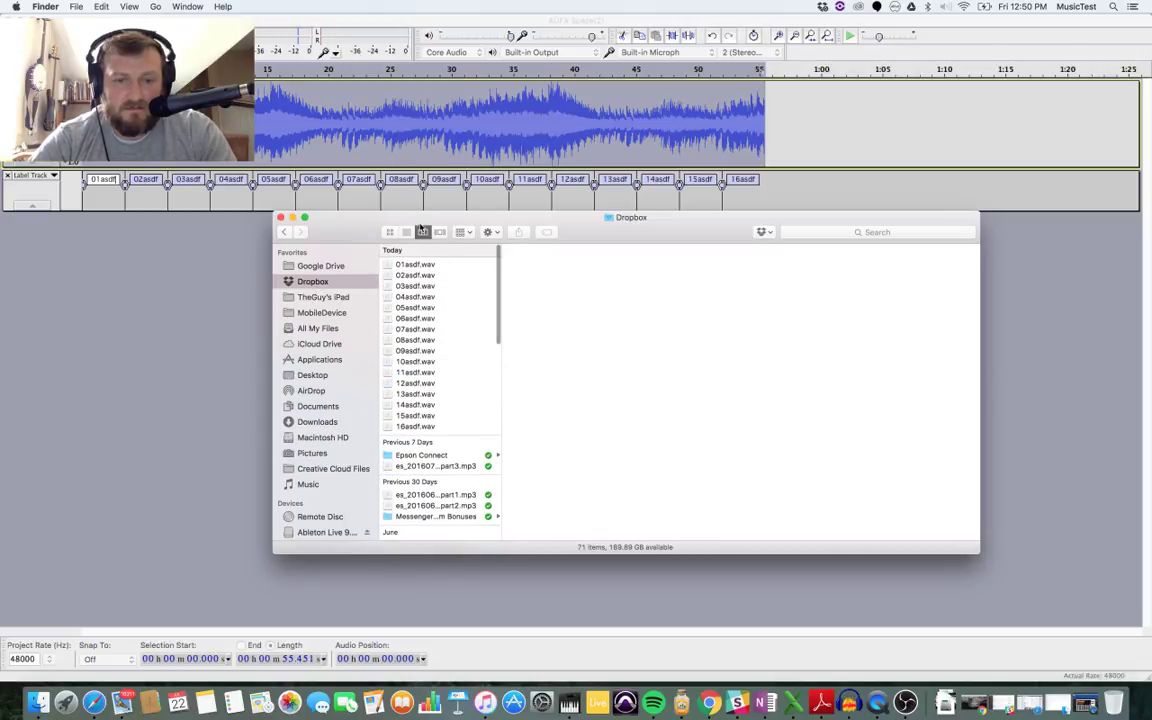
click(411, 264)
key(shift+Down)
key(shift+Down)
key(shift+Down)
key(shift+Down)
key(shift+Down)
key(shift+Down)
key(shift+Down)
key(shift+Down)
key(shift+Down)
key(shift+Down)
key(shift+Down)
key(shift+Down)
key(shift+Down)
key(shift+Down)
key(shift+Down)
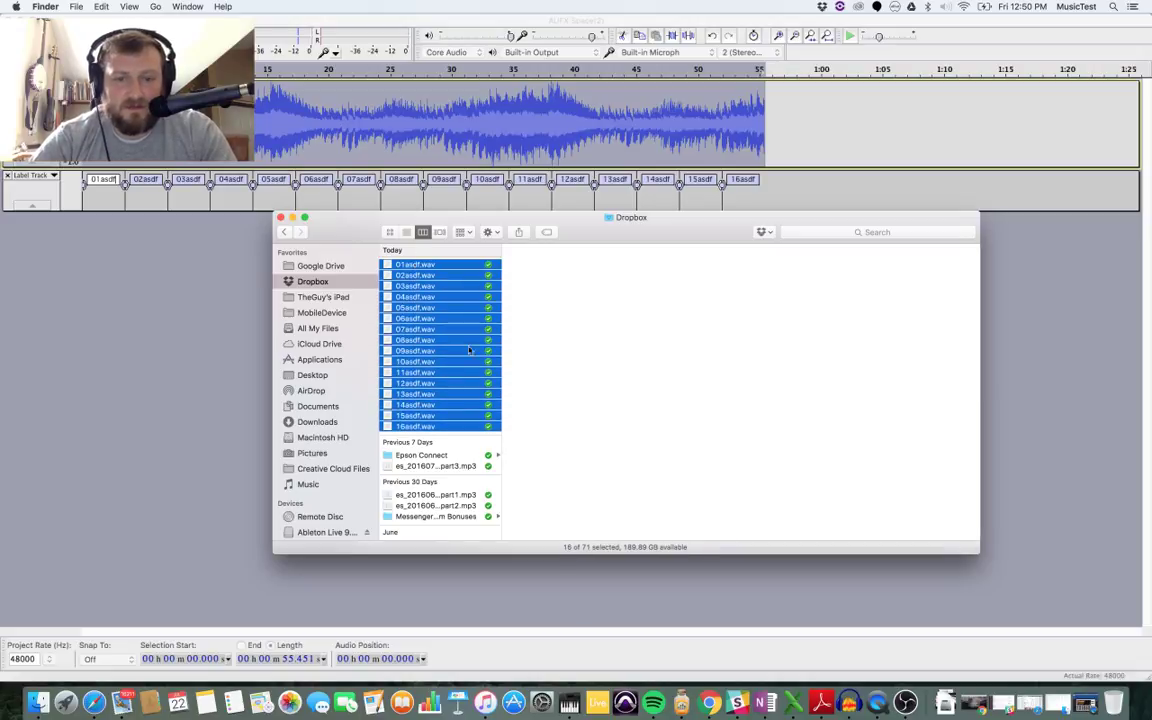
scroll(455, 387, down, 8)
scroll(455, 387, up, 2)
scroll(455, 387, down, 2)
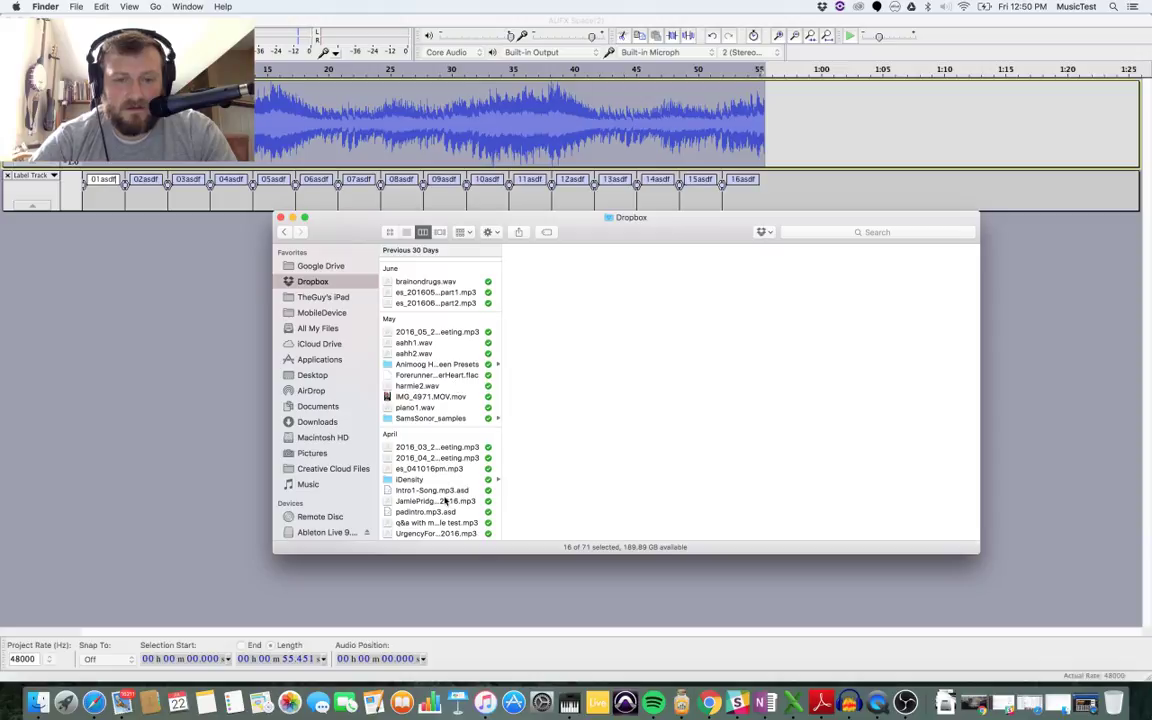
scroll(446, 500, up, 4)
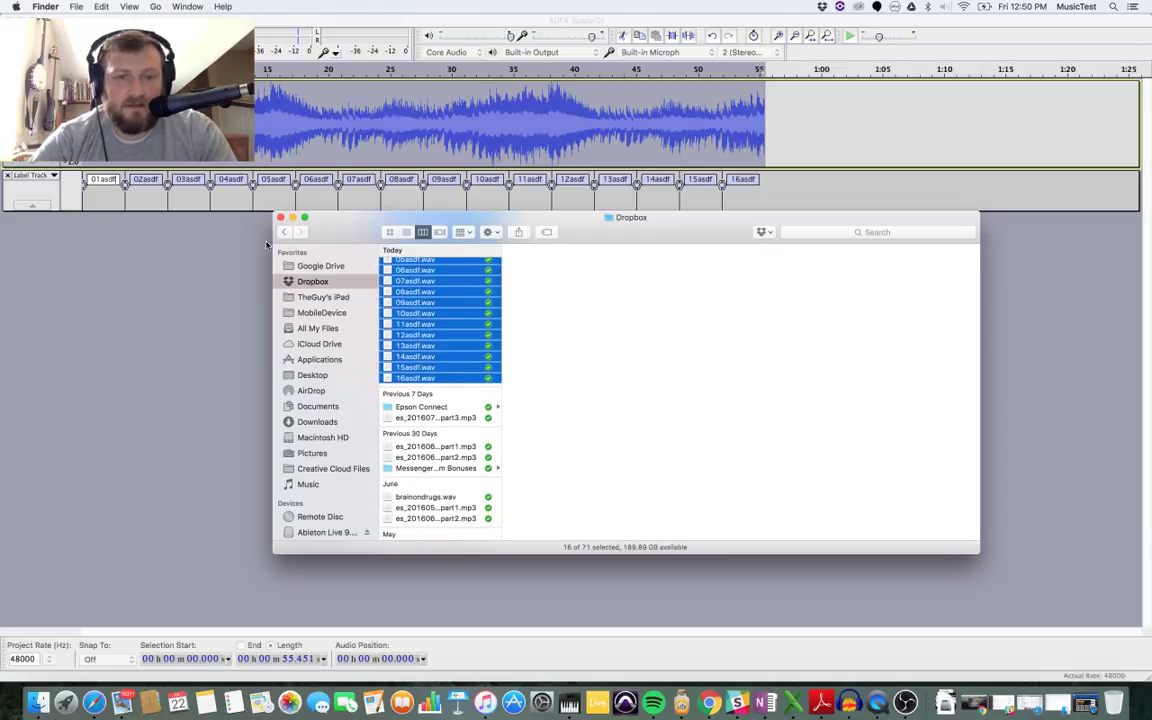
scroll(420, 367, down, 5)
scroll(442, 368, up, 8)
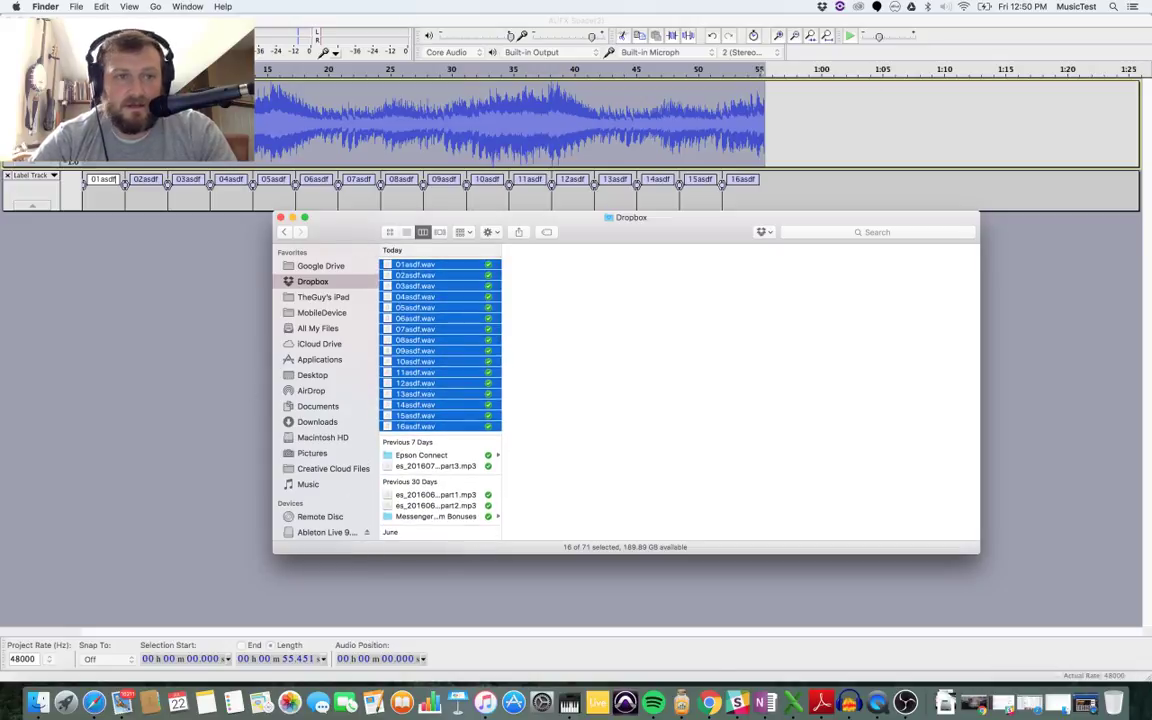
Step: Switch to the iPad view in QuickTime Player and import 02asdf from Dropbox as the sample for Bilbao pad 02
key(super+m)
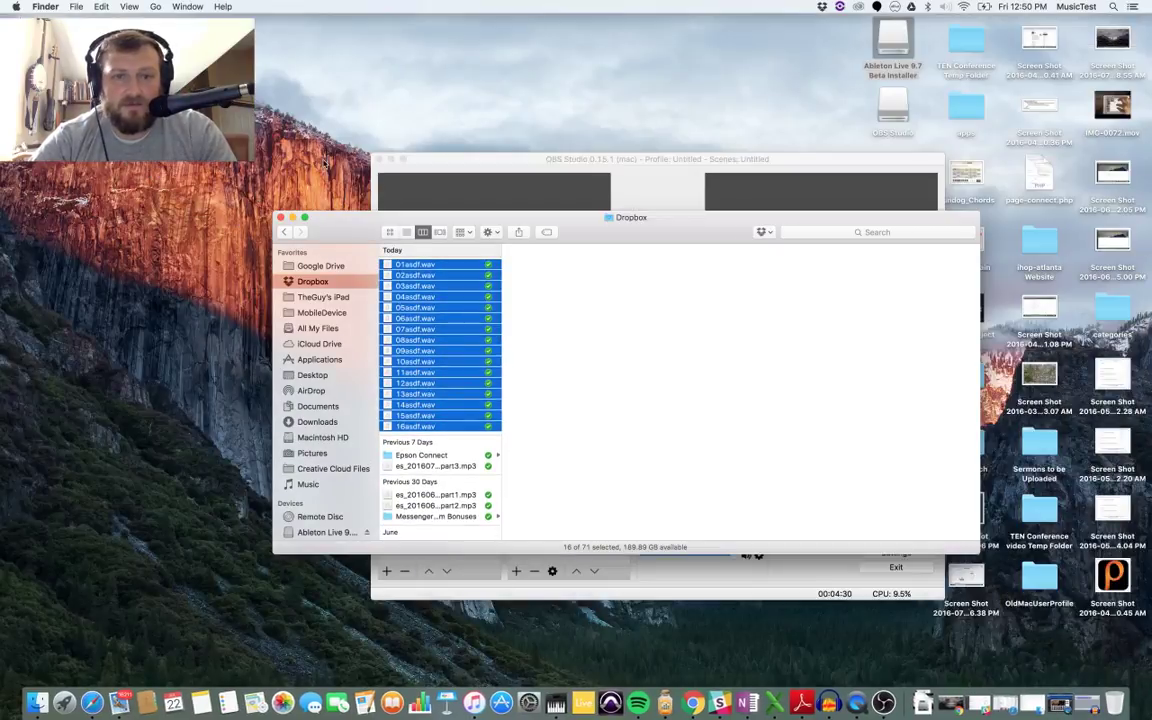
click(856, 703)
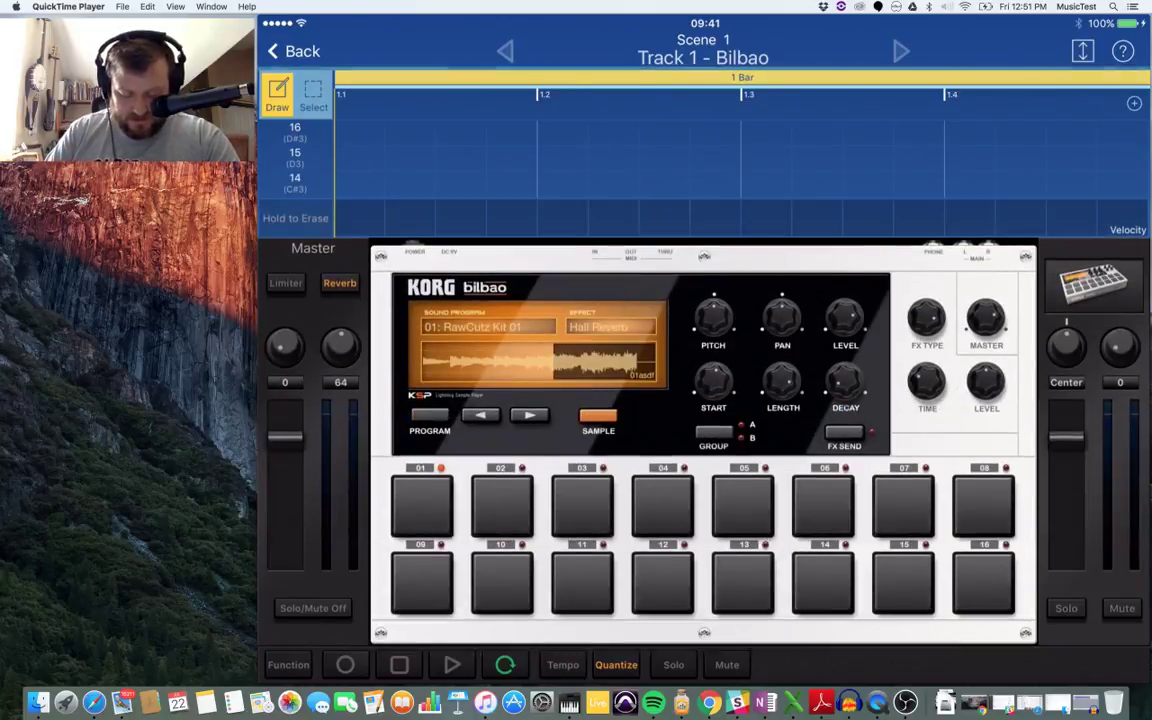
click(501, 505)
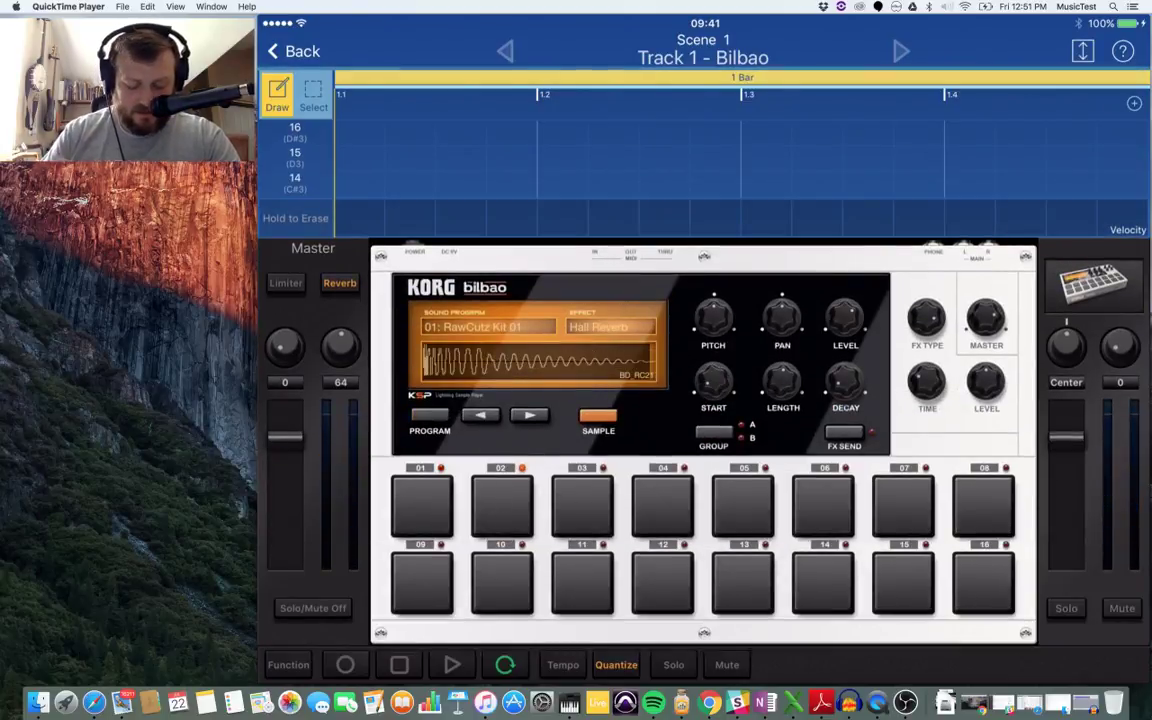
click(598, 415)
click(997, 637)
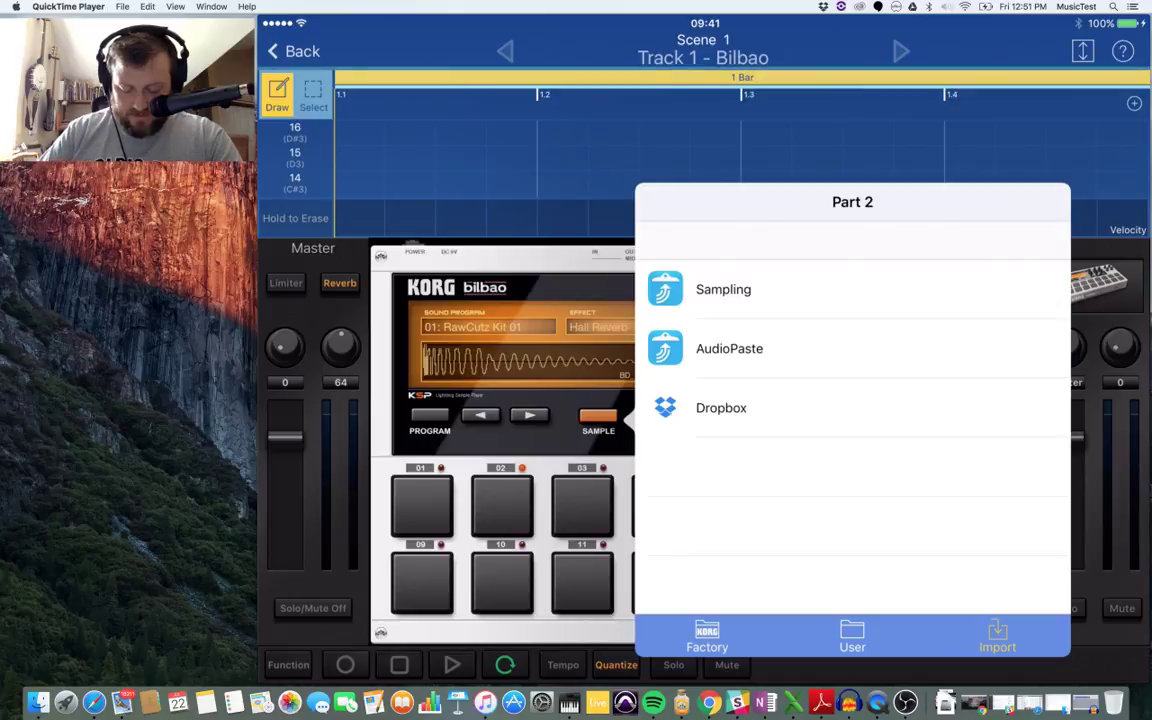
click(721, 408)
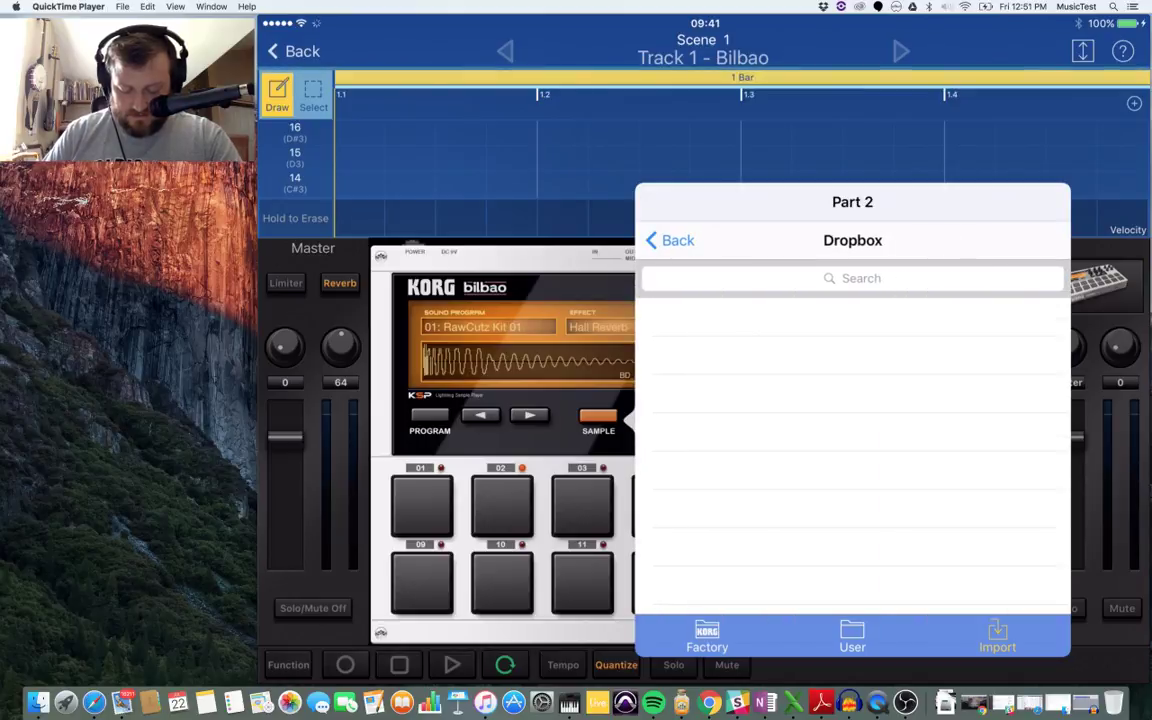
click(781, 355)
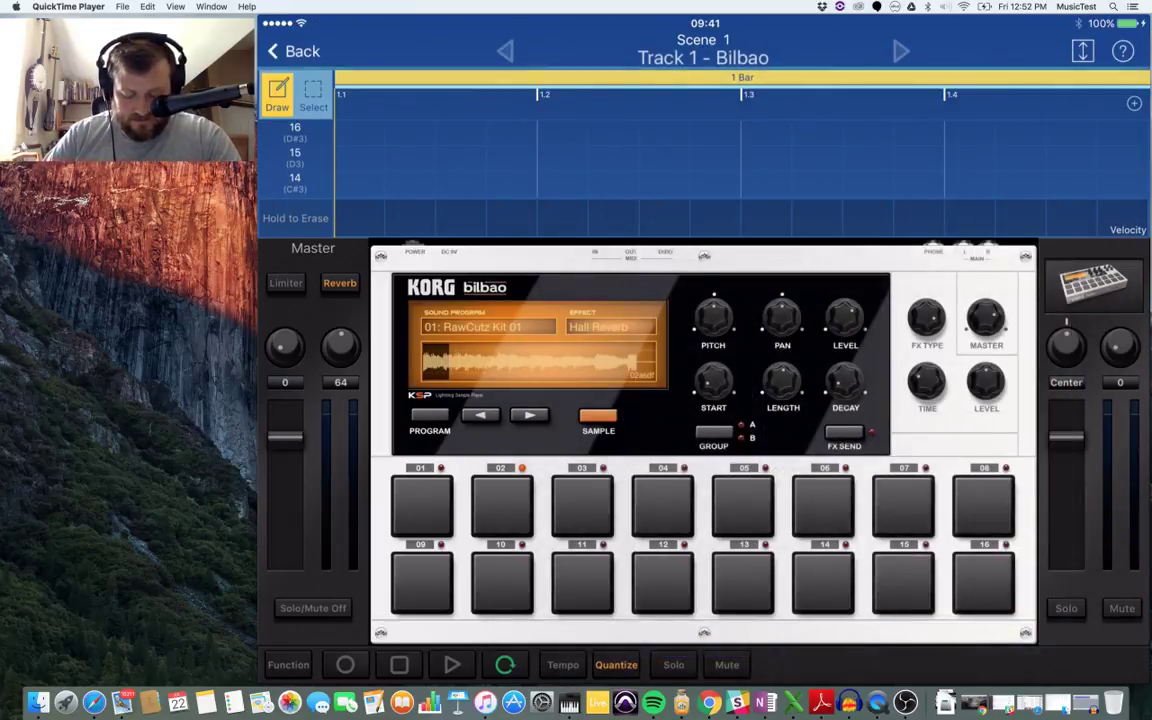
Step: Audition pad 02 in Bilbao and try out its sample Start control
click(498, 506)
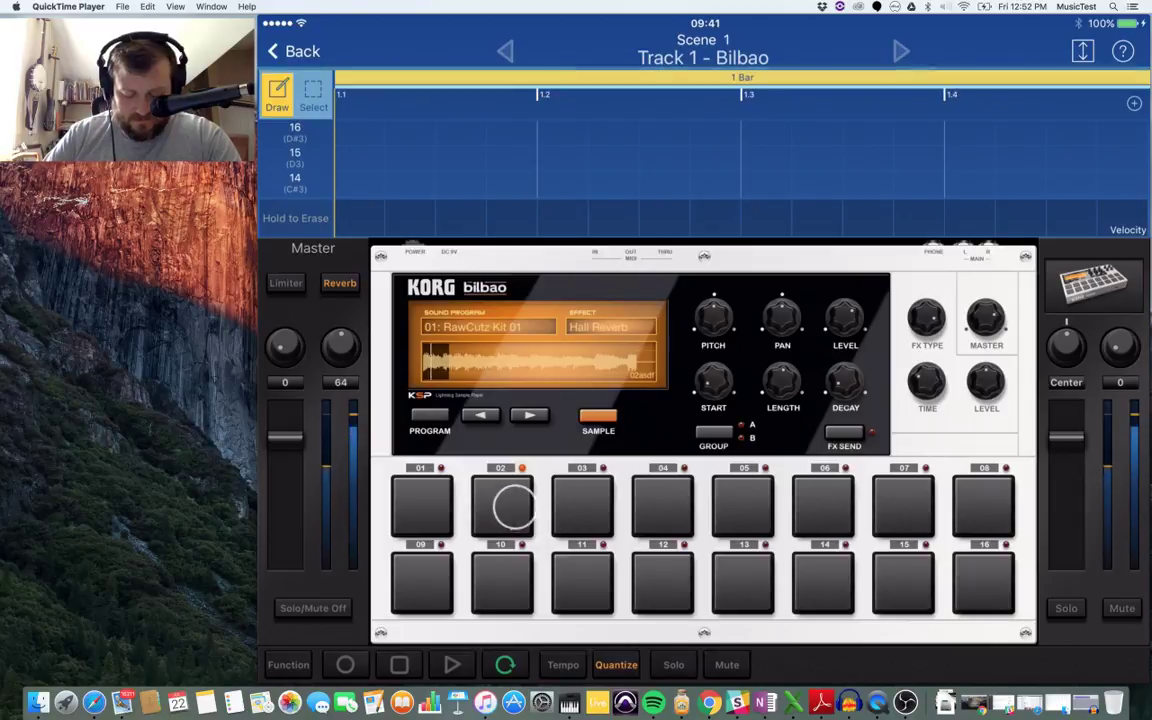
click(713, 380)
click(501, 490)
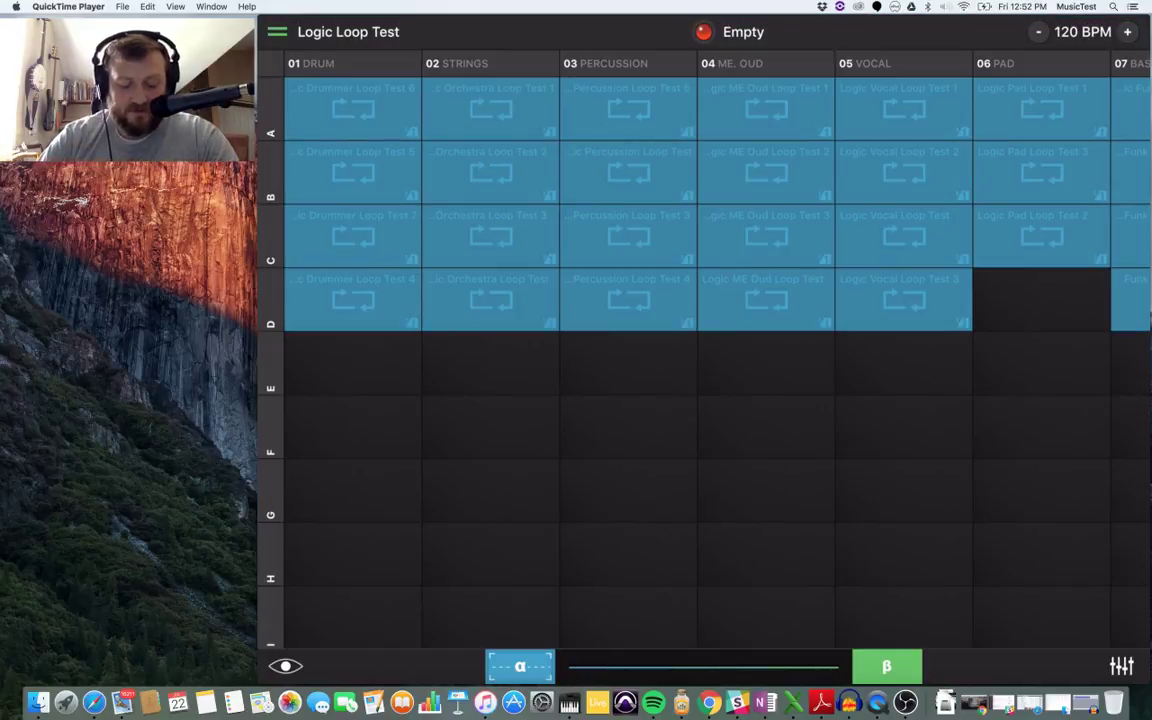
Step: Preview the row A drum loop in Logic Loop Test, and record a performance with the row A drum, oud and vocal loops
click(352, 108)
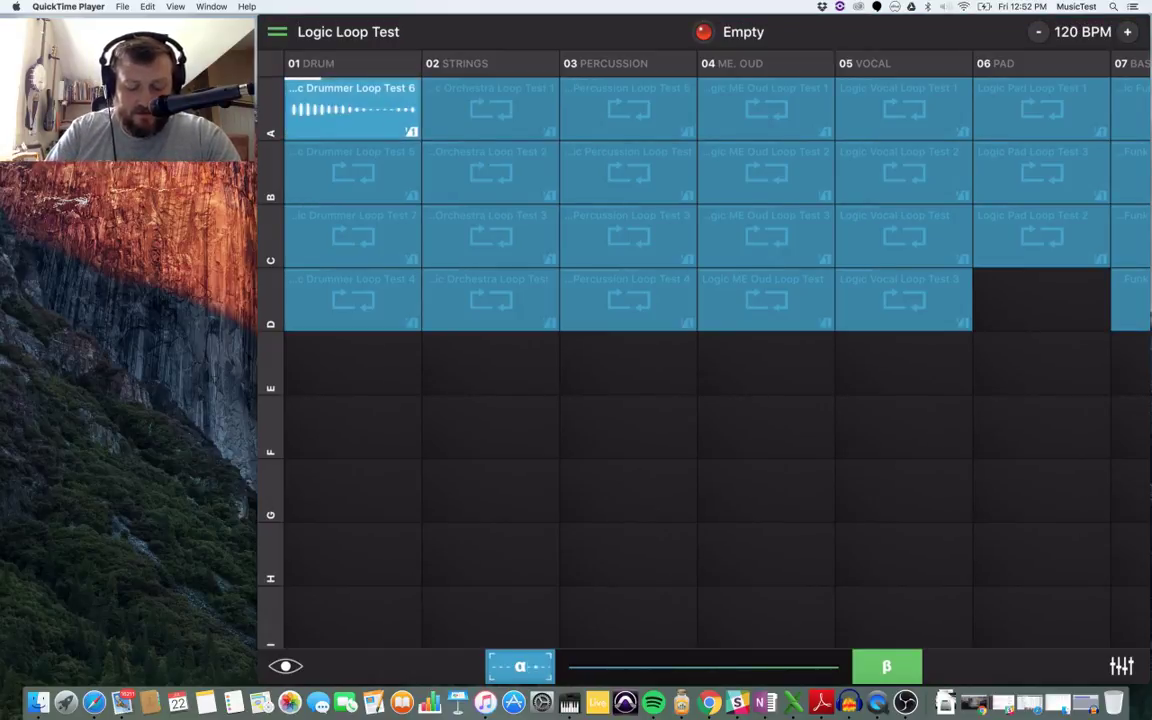
click(352, 108)
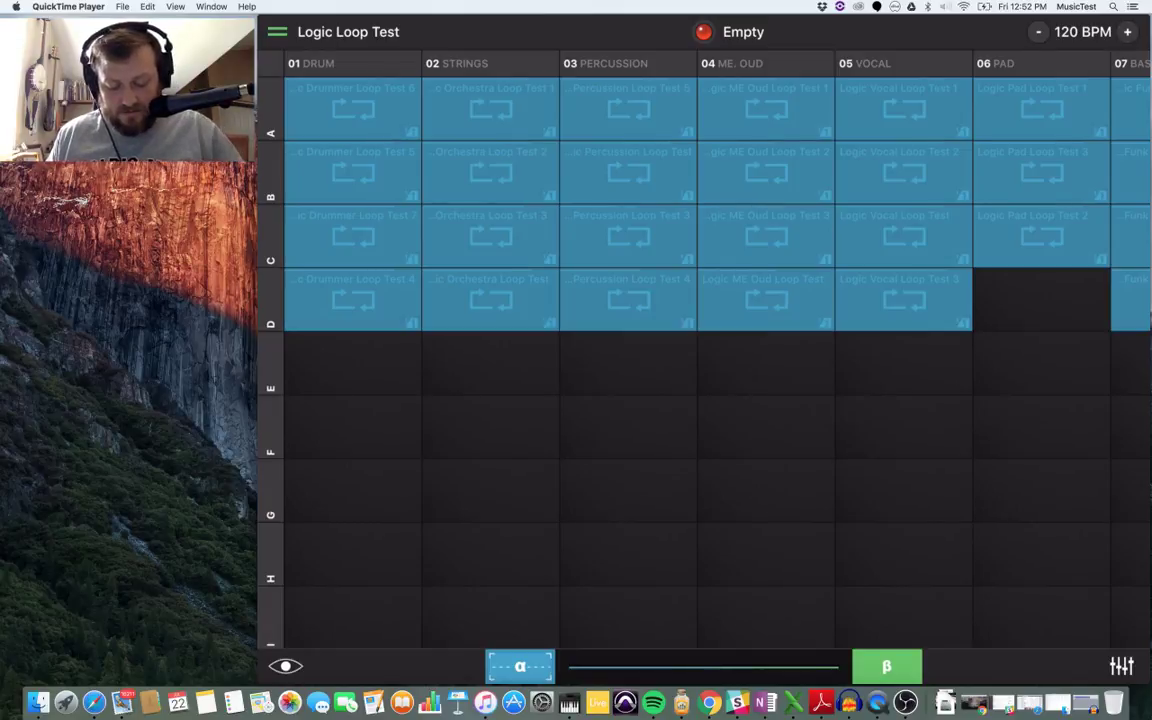
click(704, 31)
click(352, 108)
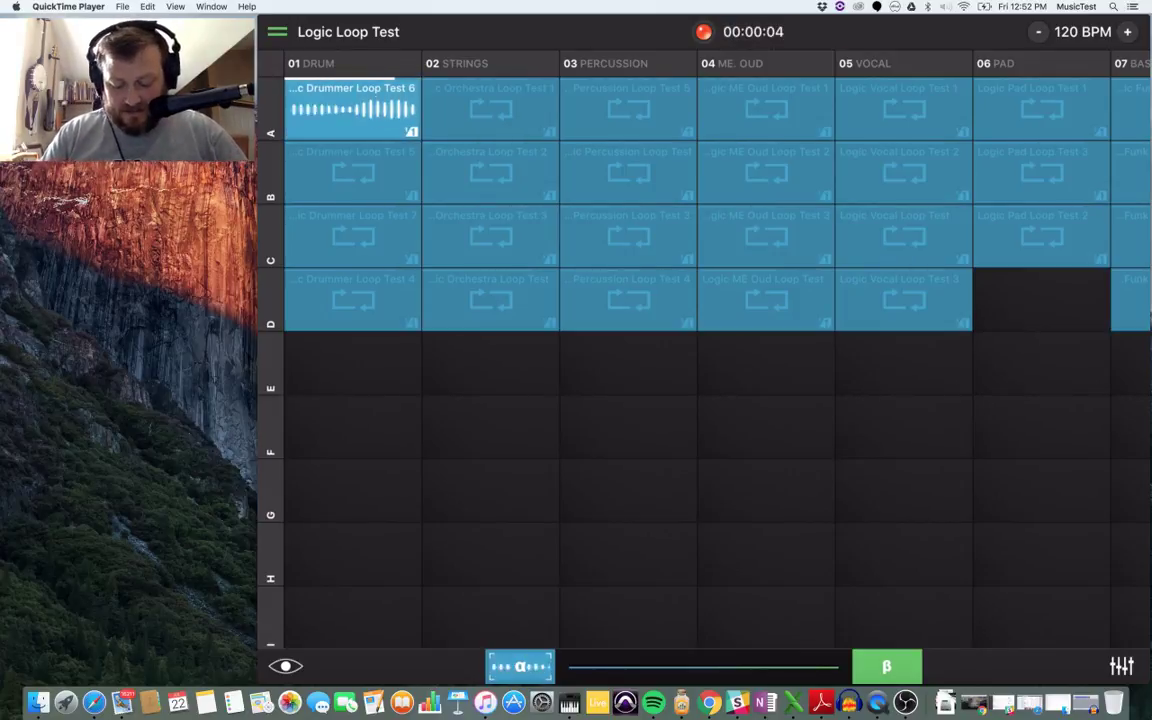
click(766, 108)
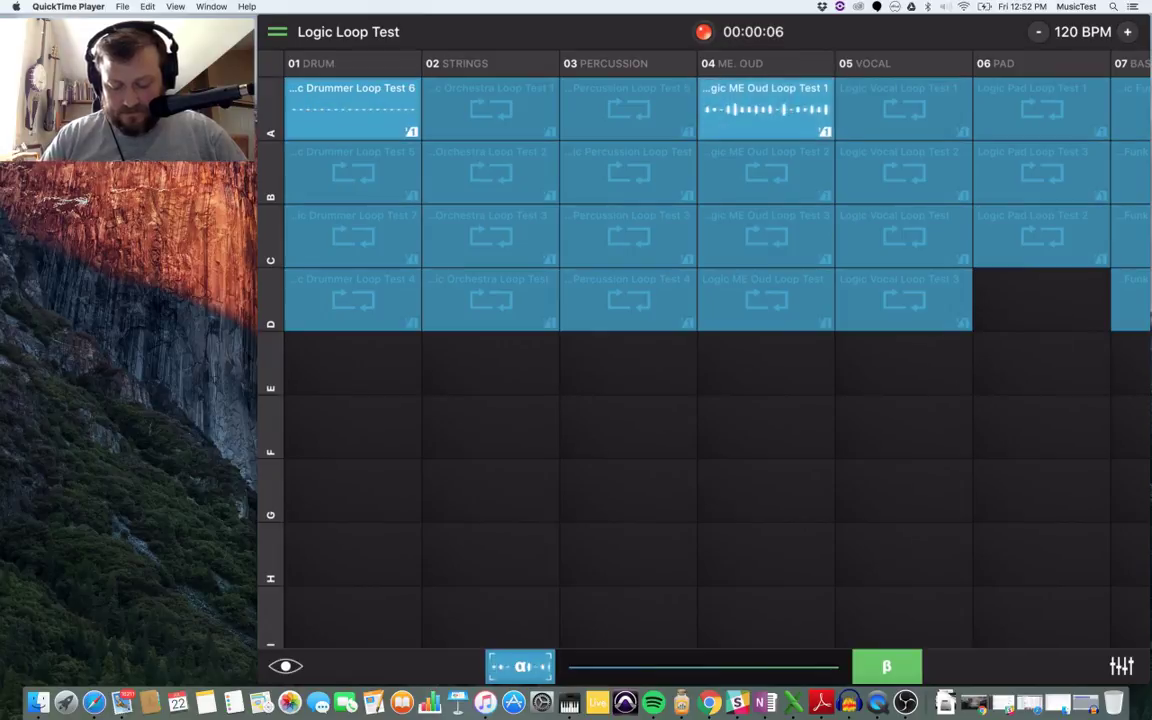
click(903, 108)
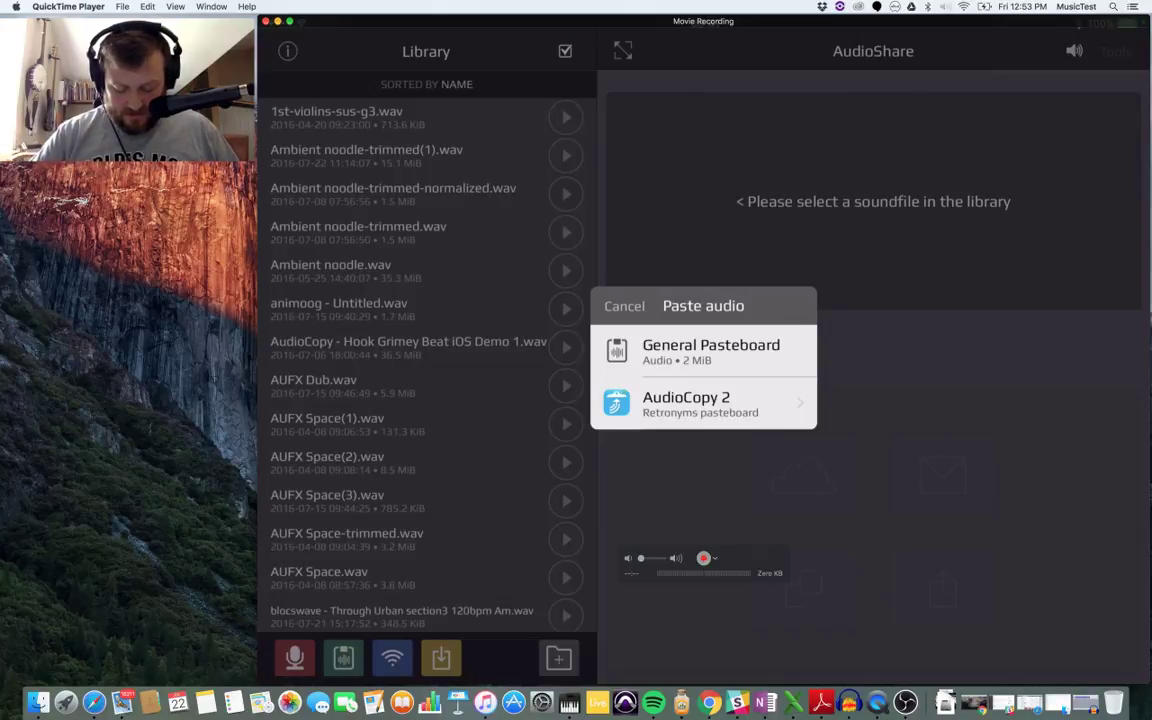
Step: Paste the copied General Pasteboard audio into the AudioShare library and play its opening briefly
click(623, 398)
click(609, 314)
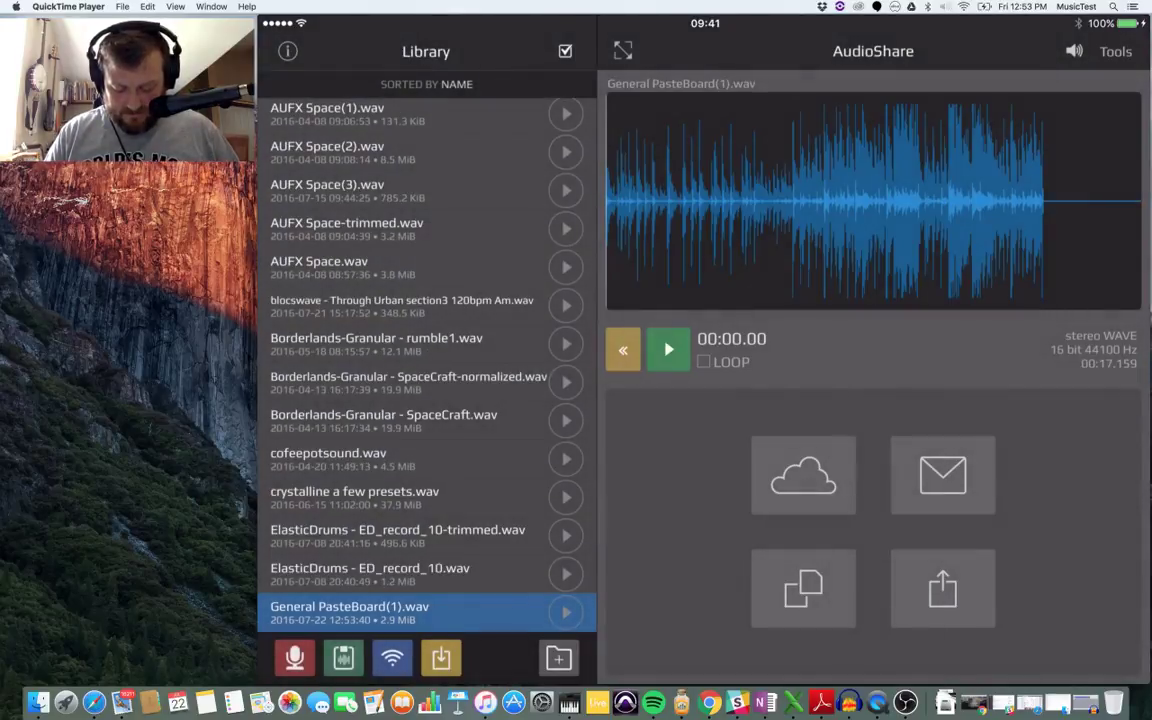
key(space)
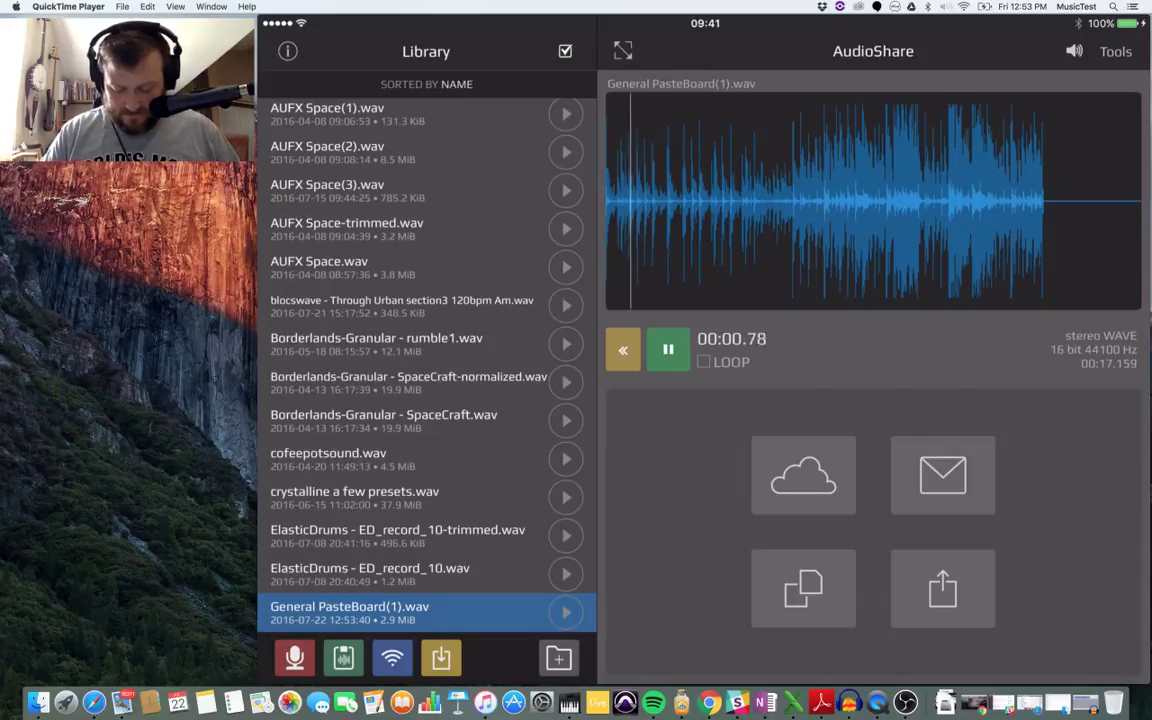
key(space)
Step: Review the editing tools and sharing options for the pasted recording in AudioShare
click(1115, 51)
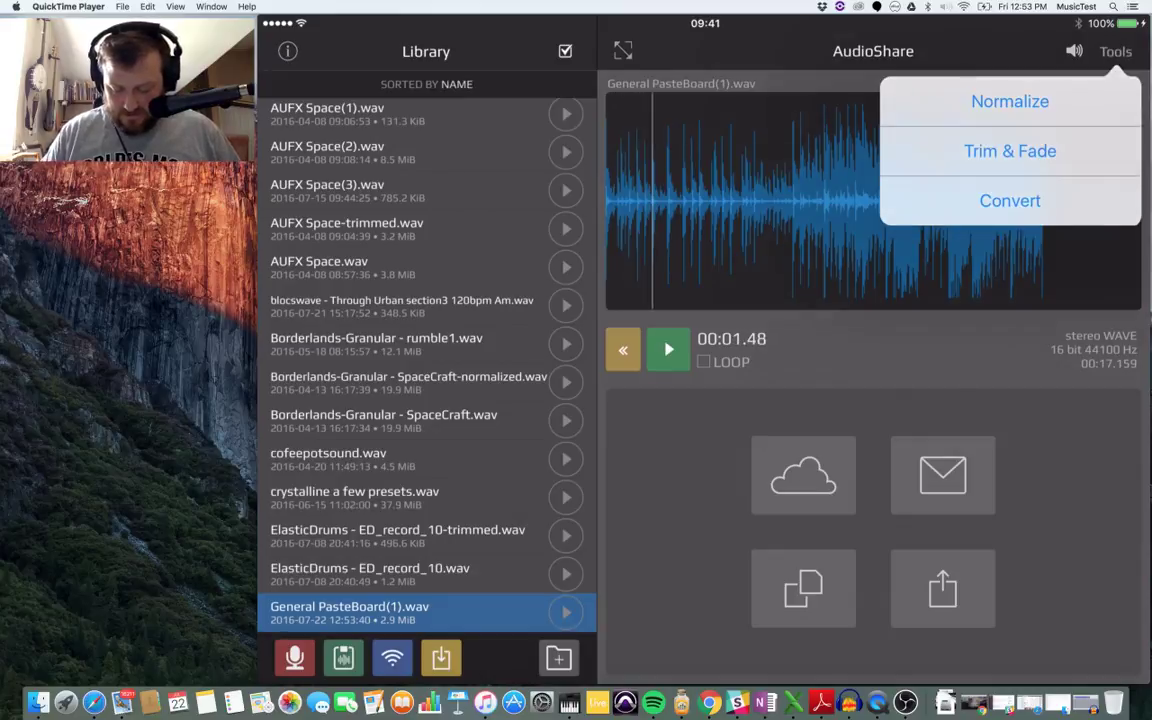
key(Escape)
click(942, 588)
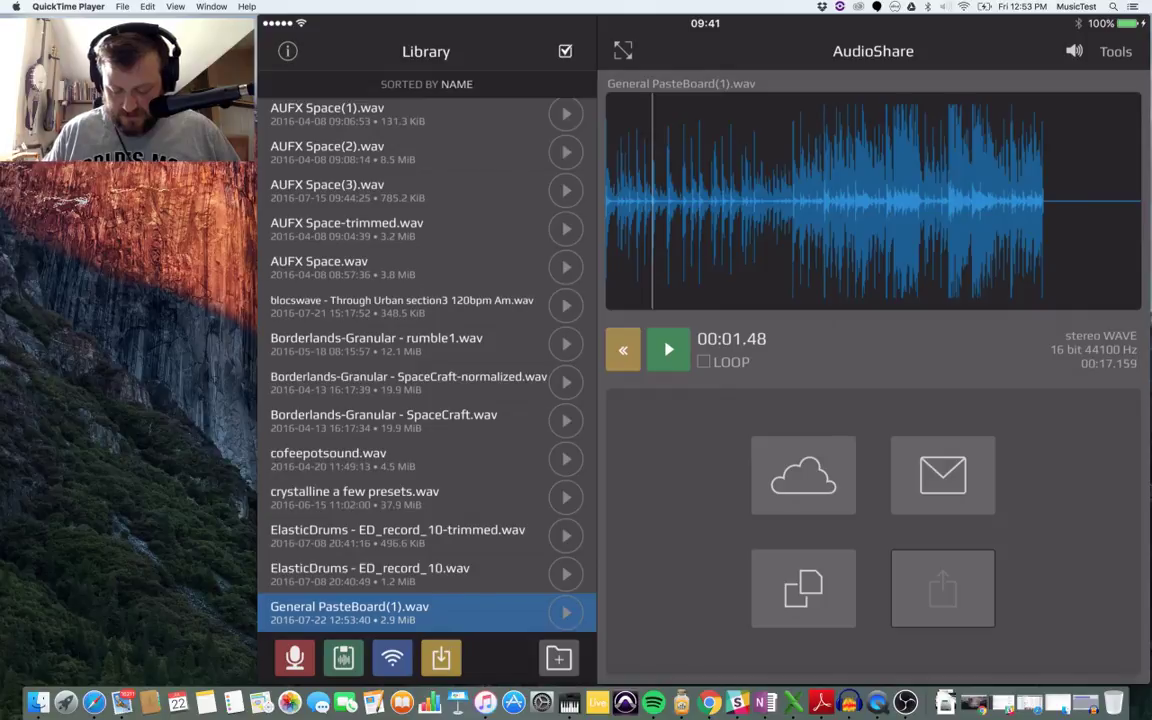
scroll(943, 355, right, 10)
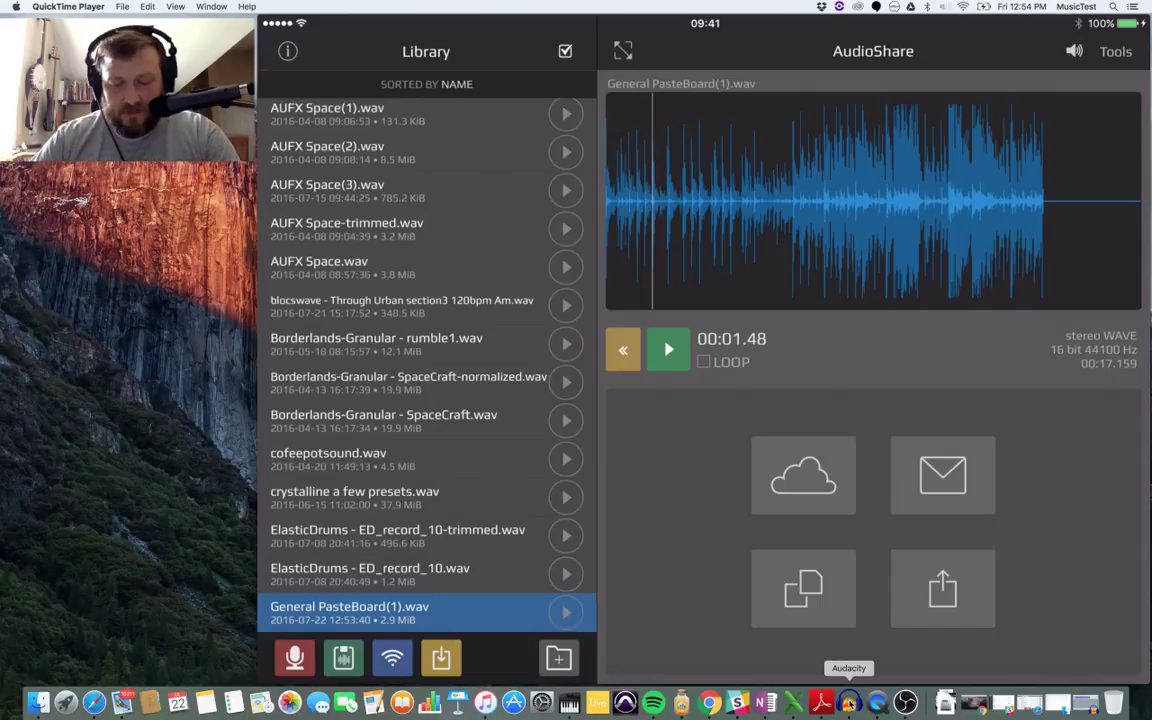
Step: Switch back to the Audacity project with the labelled audio
mouse_move(504, 365)
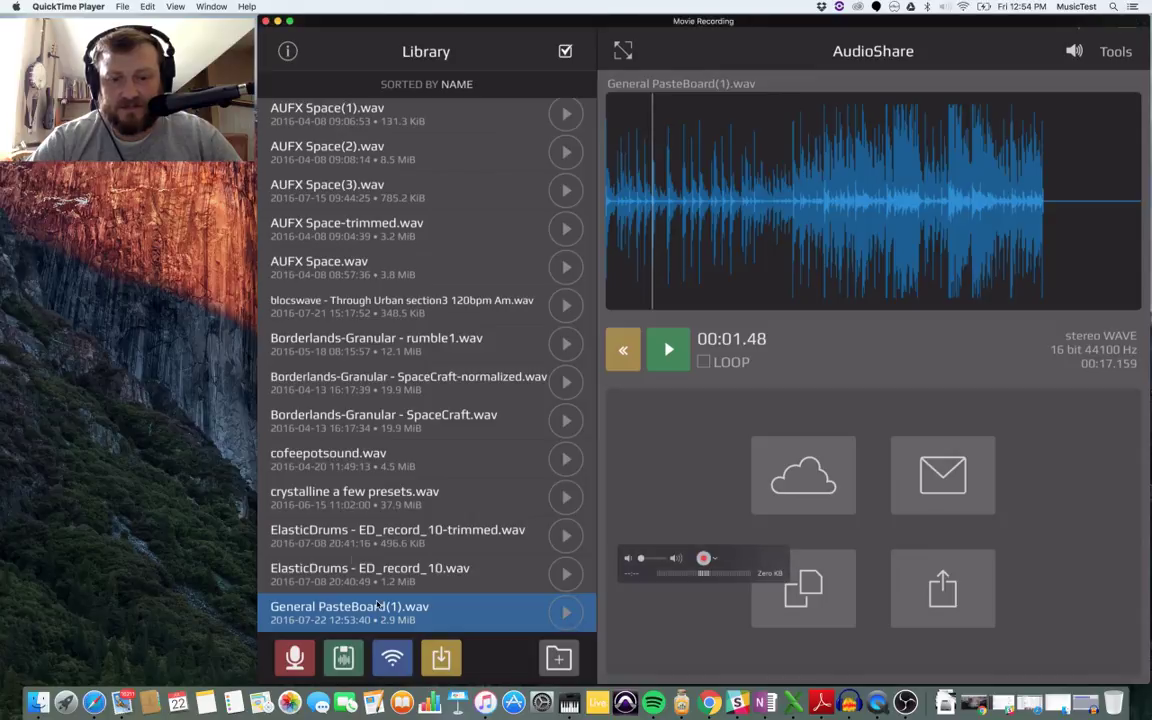
click(851, 712)
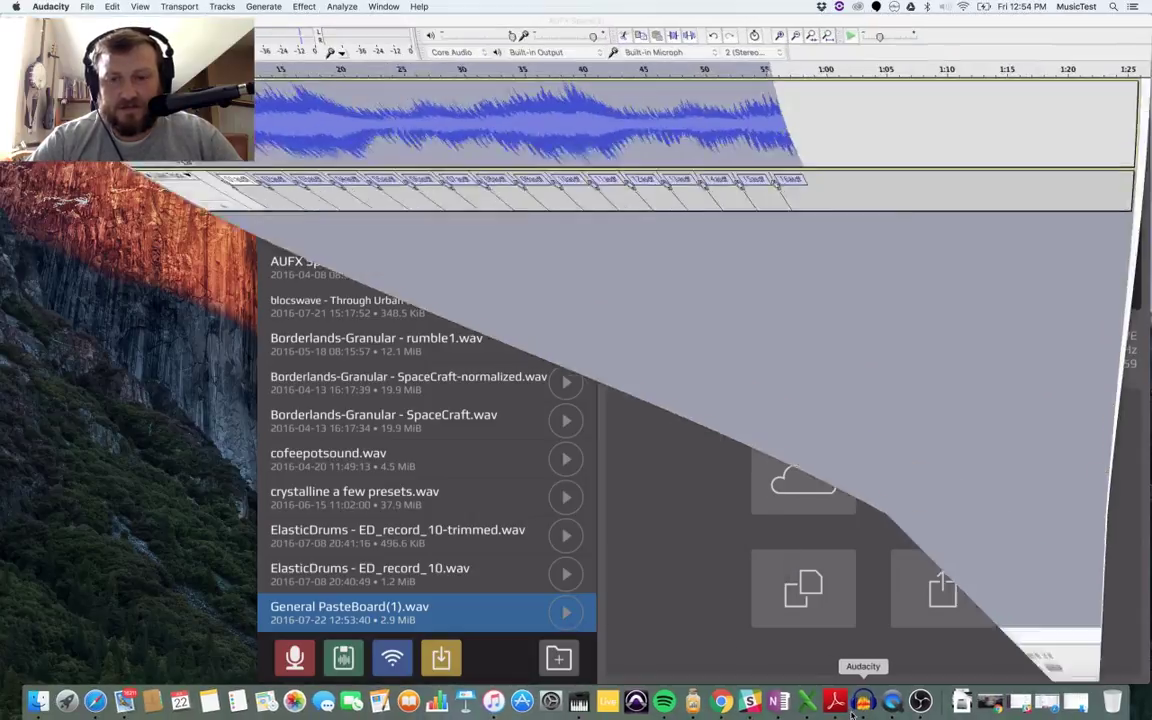